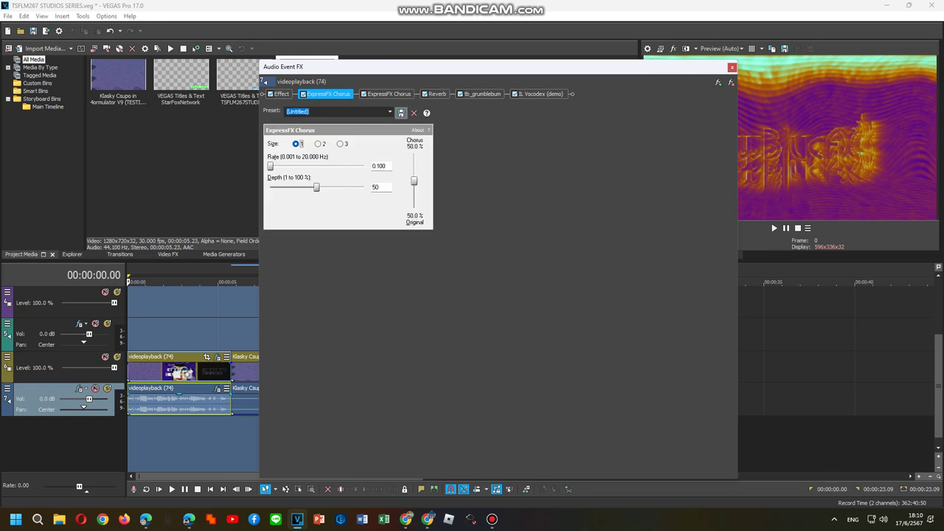
Choose presets for the two ExpressFX Chorus effects on the audio event, using What The Dah for the second one.
{"action": "key", "text": "alt+Down"}
{"action": "key", "text": "Return"}
{"action": "key", "text": "ctrl+Tab"}
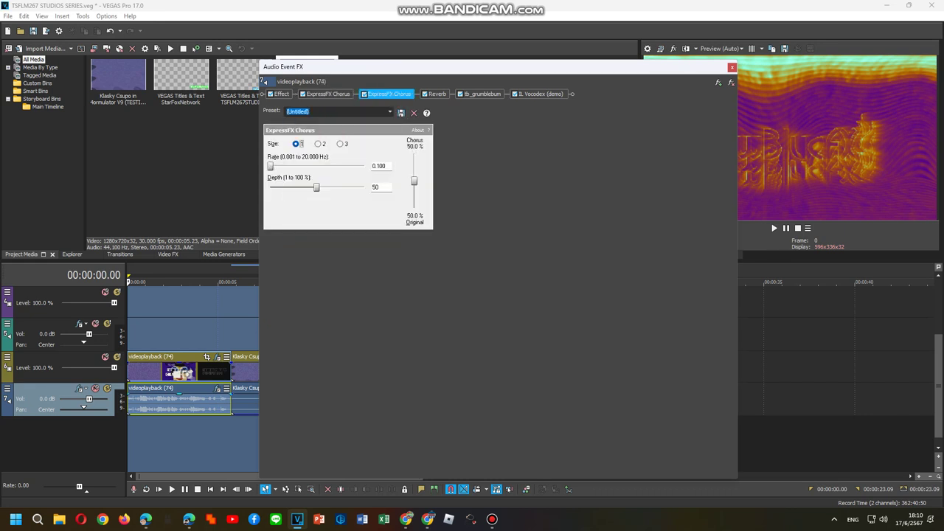
{"action": "key", "text": "alt+Down"}
{"action": "key", "text": "End"}
{"action": "key", "text": "Return"}
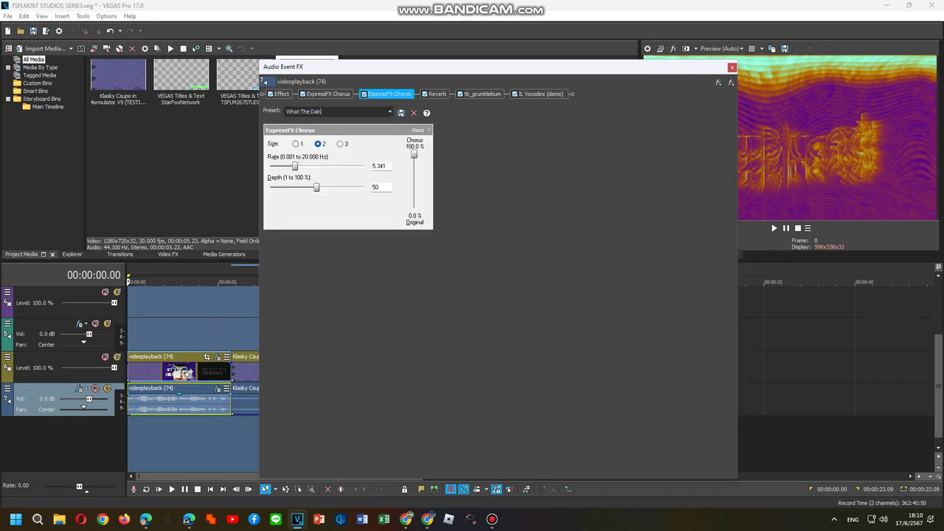
Apply the [Sys] Small hall preset to the Reverb effect.
{"action": "key", "text": "ctrl+Tab"}
{"action": "key", "text": "alt+Down"}
{"action": "key", "text": "Return"}
{"action": "key", "text": "End"}
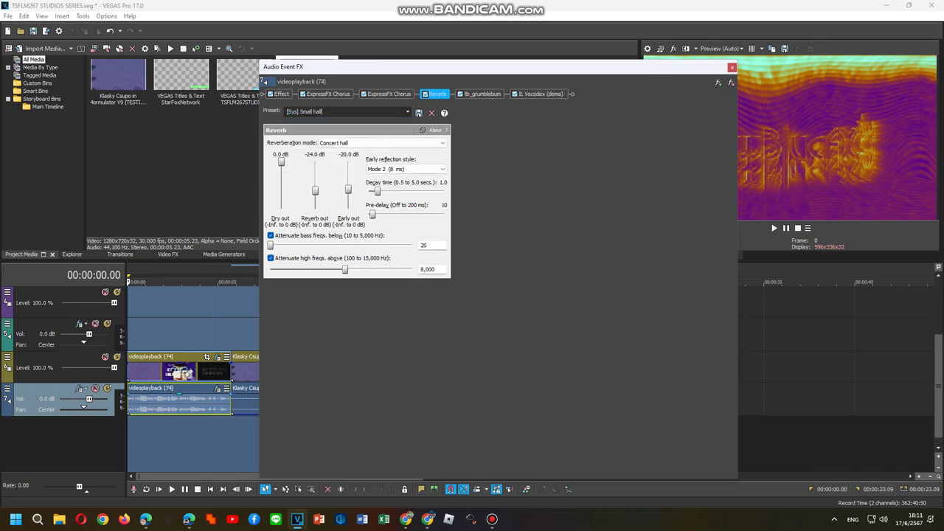
Set the IL Vocodex carrier tone to Pulse.
{"action": "key", "text": "ctrl+Tab"}
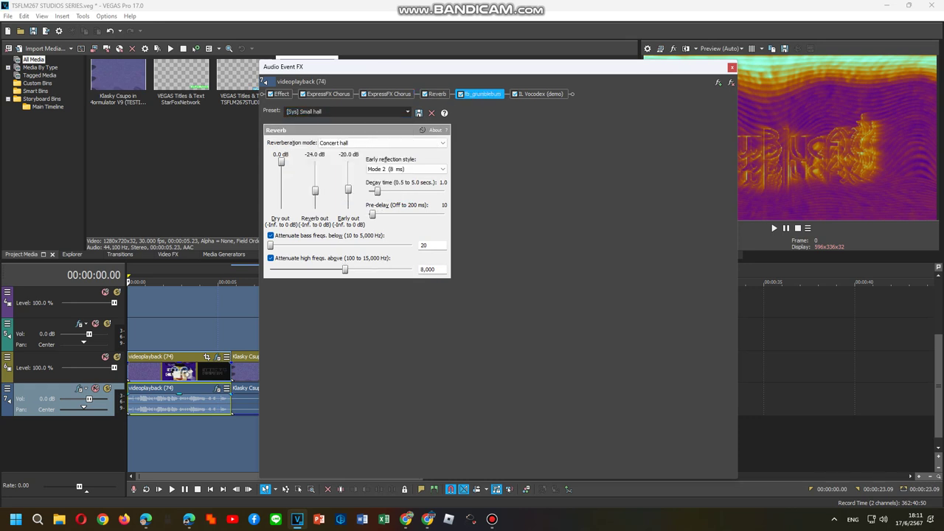
{"action": "key", "text": "ctrl+Tab"}
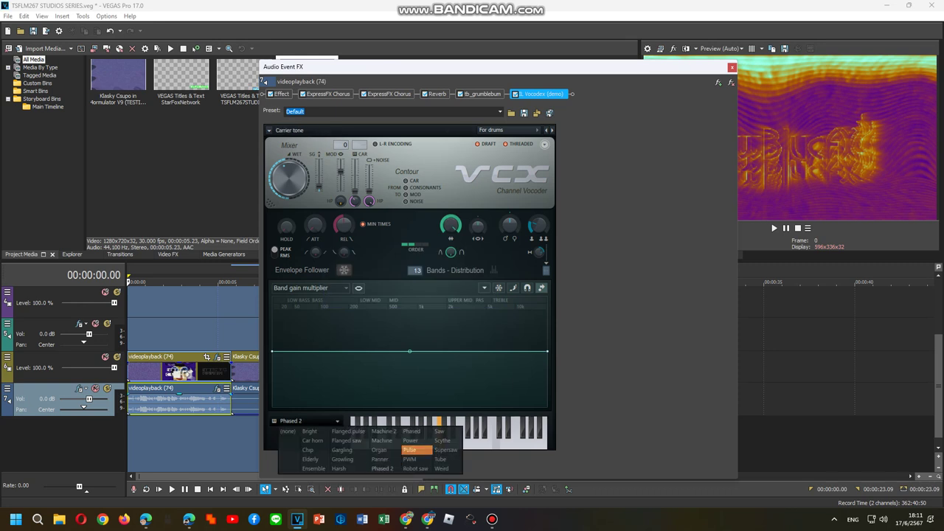
{"action": "key", "text": "Return"}
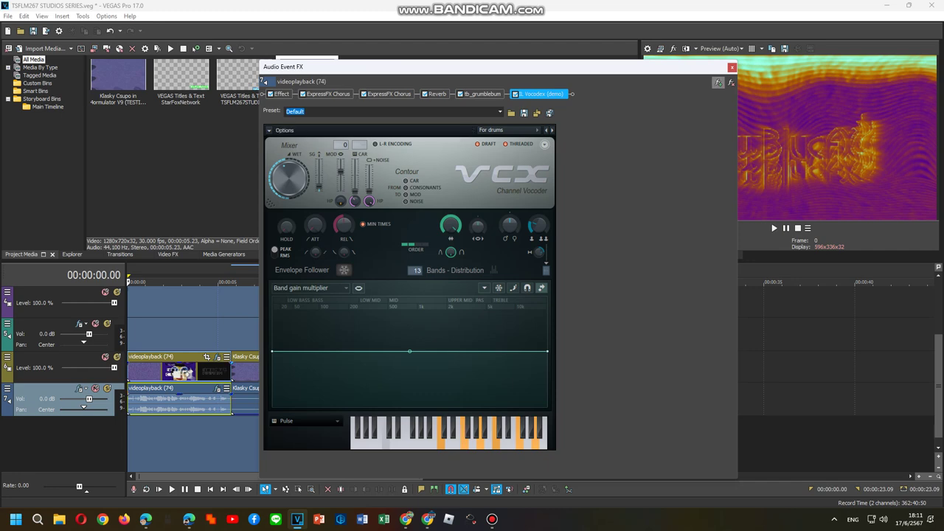
Save the audio effect chain in FX Packages as "Crackup V0" and close the audio event effects.
{"action": "left_click", "coordinate": [718, 82]}
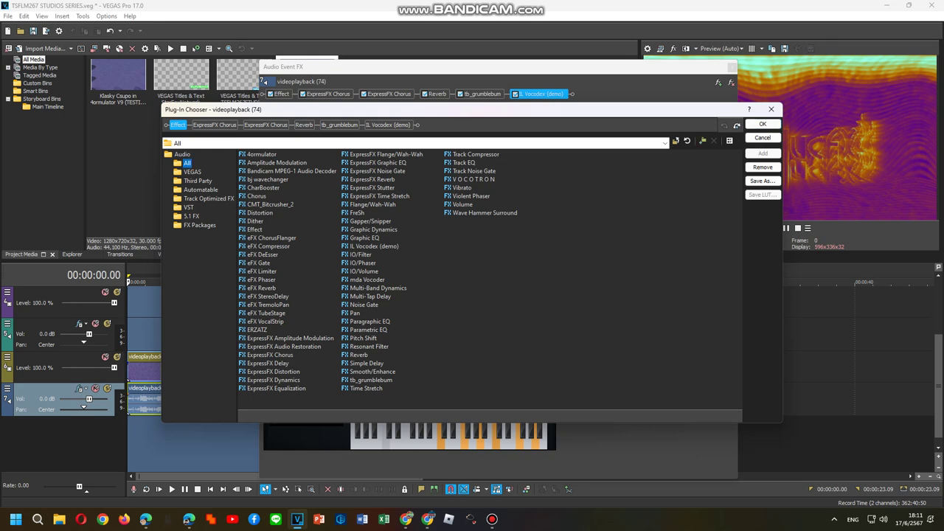
{"action": "left_click", "coordinate": [199, 225]}
{"action": "left_click", "coordinate": [763, 180]}
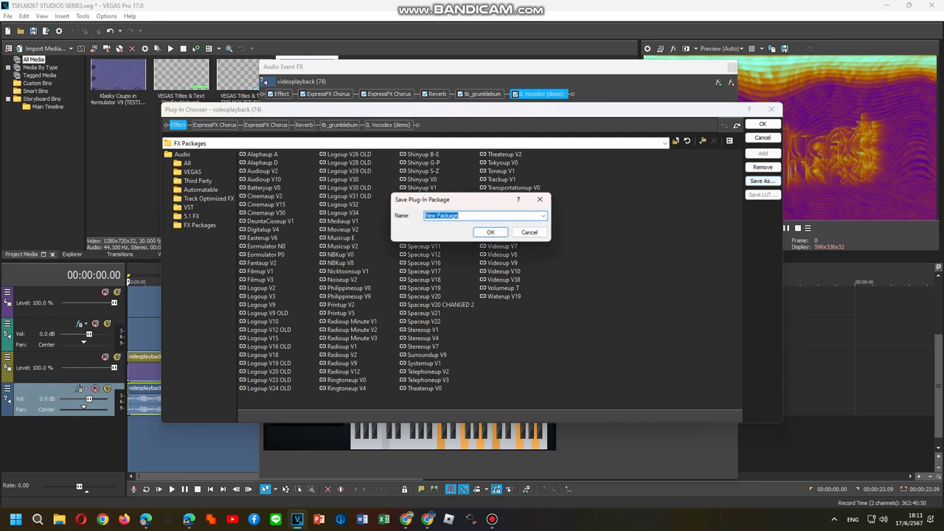
{"action": "type", "text": "Crackup V0"}
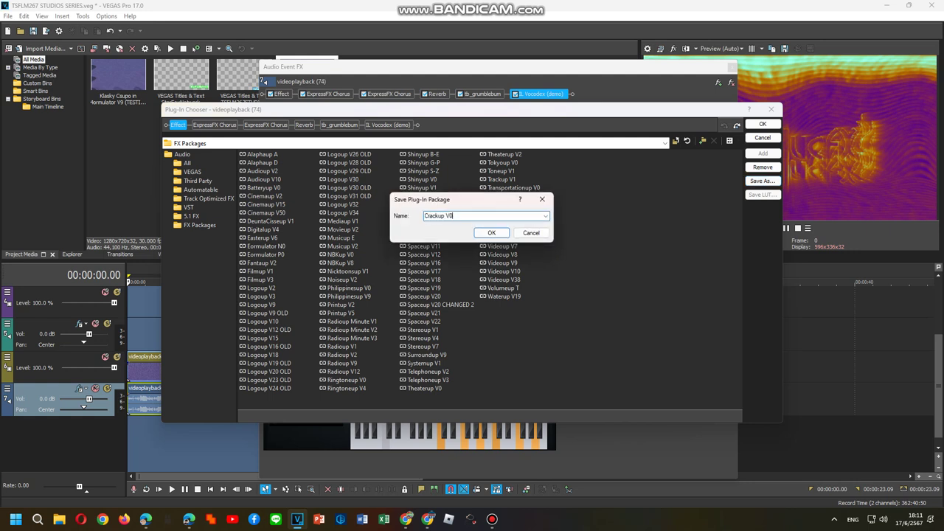
{"action": "key", "text": "Return"}
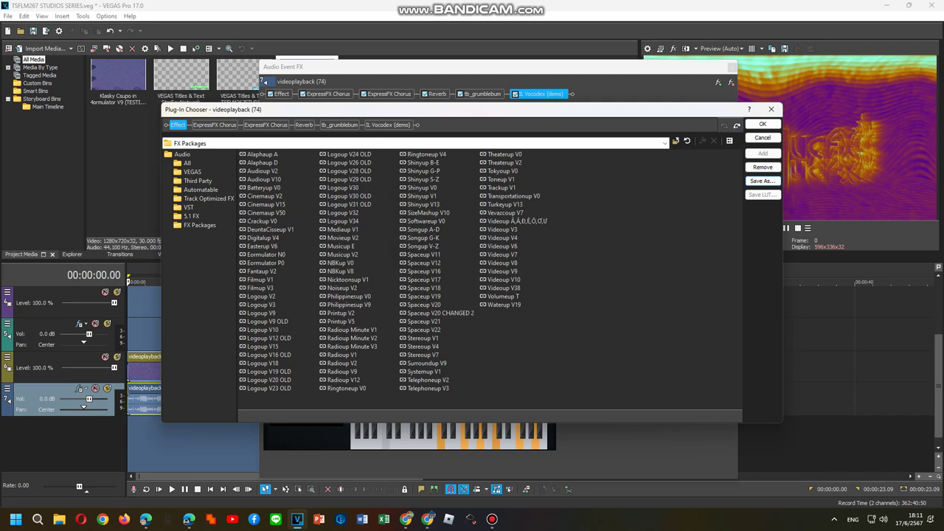
{"action": "key", "text": "Return"}
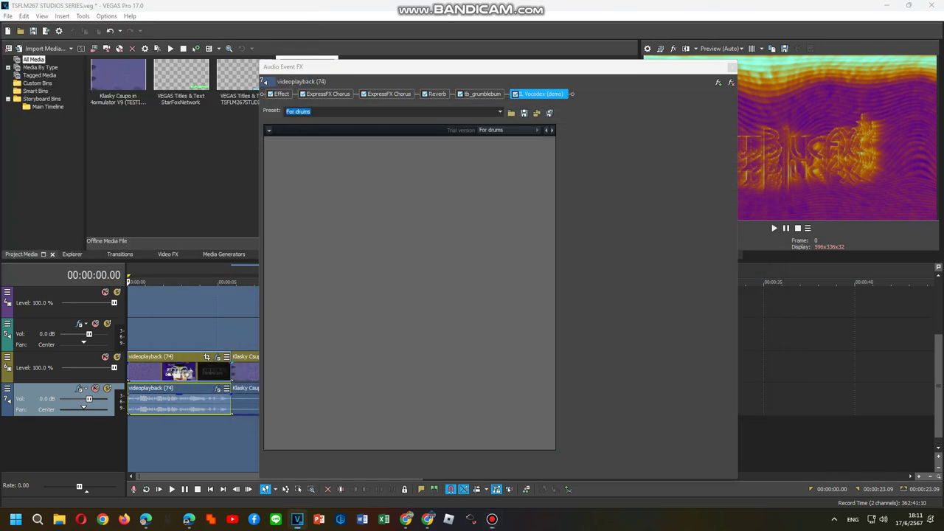
{"action": "key", "text": "Escape"}
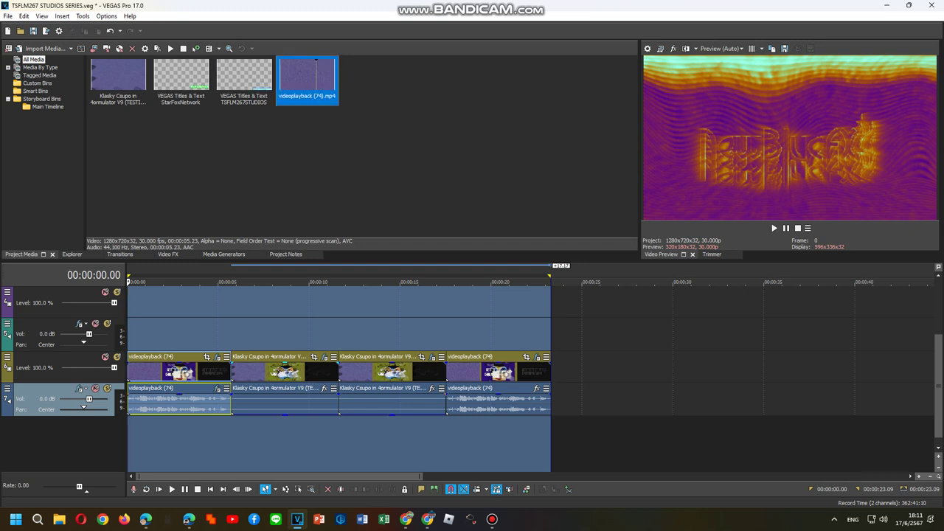
Place videoplayback (74).mp4 on new tracks beneath the first Klasky Csupo clip and trim the Klasky Csupo clips to its length.
{"action": "left_click_drag", "start_coordinate": [307, 73], "coordinate": [254, 443]}
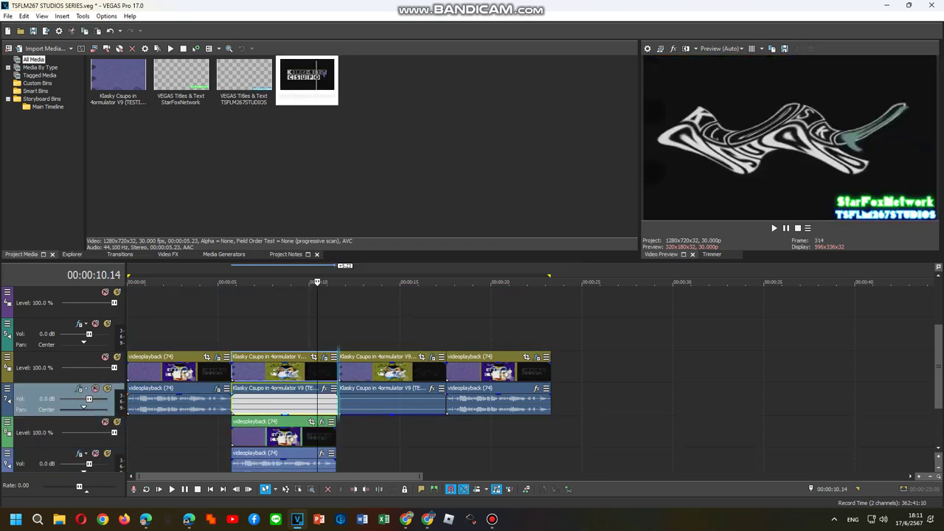
{"action": "left_click_drag", "start_coordinate": [339, 368], "coordinate": [338, 369]}
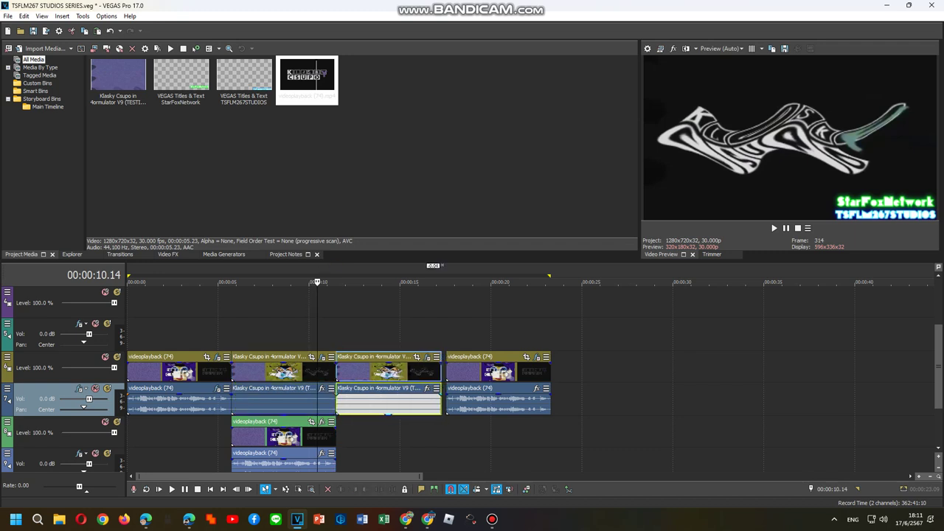
{"action": "left_click_drag", "start_coordinate": [445, 369], "coordinate": [442, 369]}
Copy the new videoplayback (74) event and paste it at 00:00:11.15 beneath the second Klasky Csupo clip.
{"action": "right_click", "coordinate": [334, 431]}
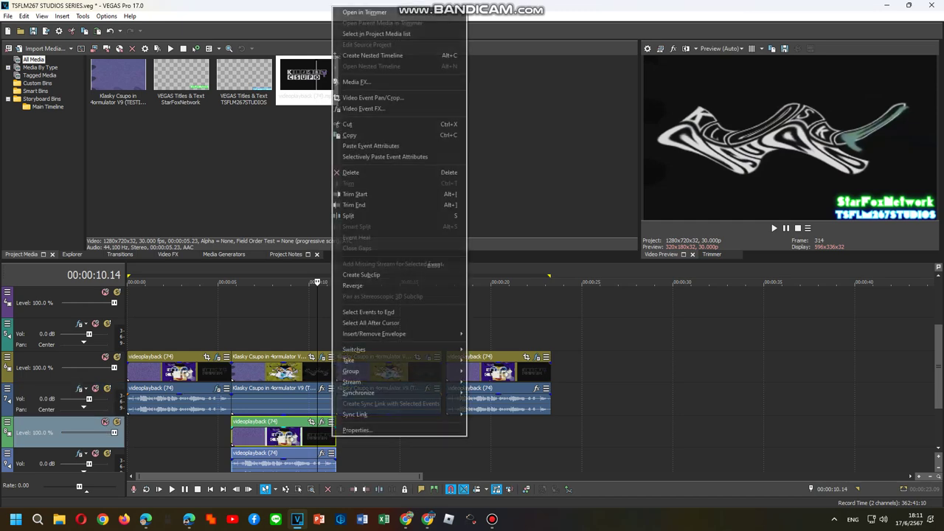
{"action": "left_click", "coordinate": [398, 137]}
{"action": "left_click", "coordinate": [337, 435]}
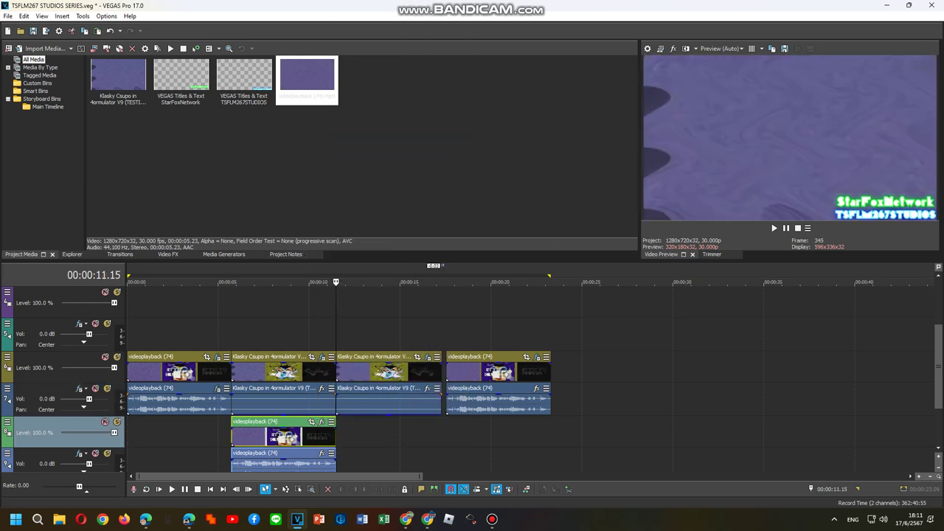
{"action": "right_click", "coordinate": [357, 437]}
{"action": "left_click", "coordinate": [384, 214]}
Trim the second Klasky Csupo clip to end at 00:00:17.08 and move the last videoplayback (74) clip against it.
{"action": "key", "text": "Up"}
{"action": "key", "text": "Up"}
{"action": "key", "text": "Up"}
{"action": "key", "text": "Up"}
{"action": "key", "text": "Up"}
{"action": "key", "text": "Up"}
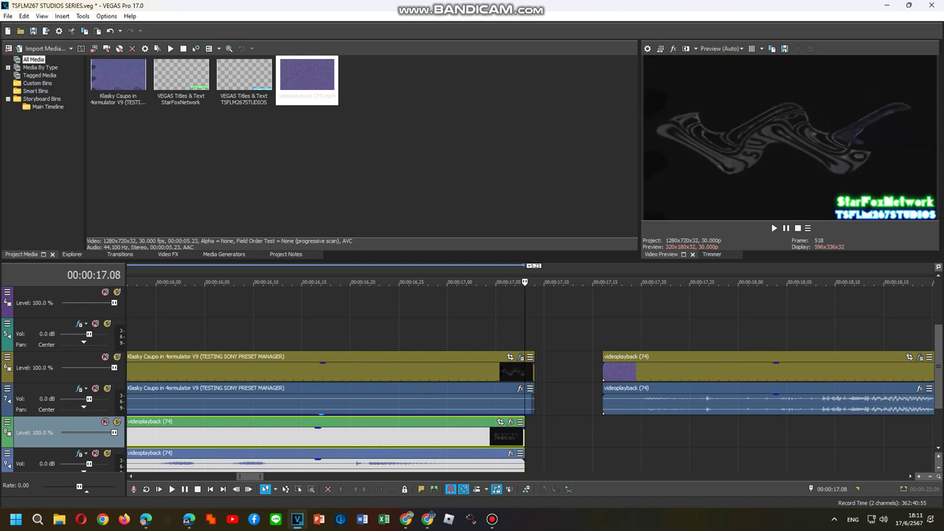
{"action": "left_click_drag", "start_coordinate": [620, 371], "coordinate": [541, 371]}
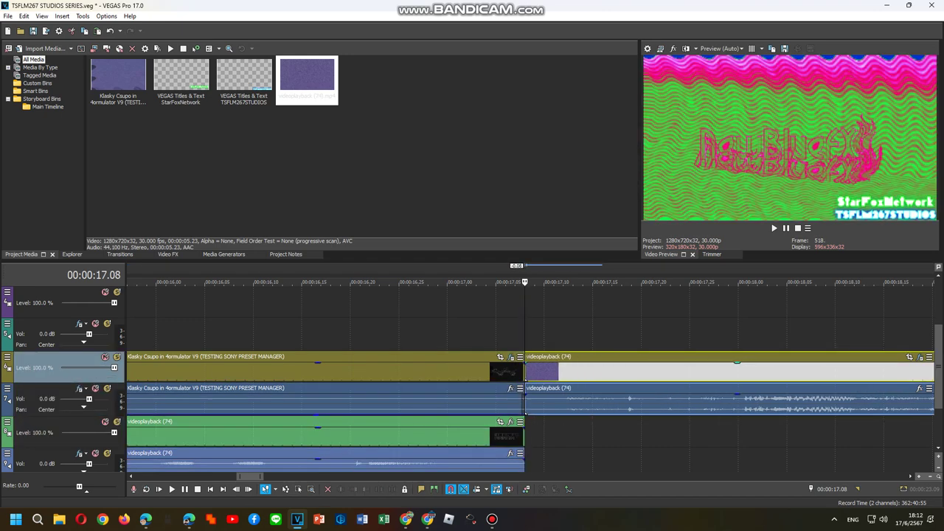
Trim the StarFoxNetwork and TSFLM267STUDIOS title events to end with the last clip at 00:00:23.01.
{"action": "key", "text": "Down"}
{"action": "key", "text": "ctrl+a"}
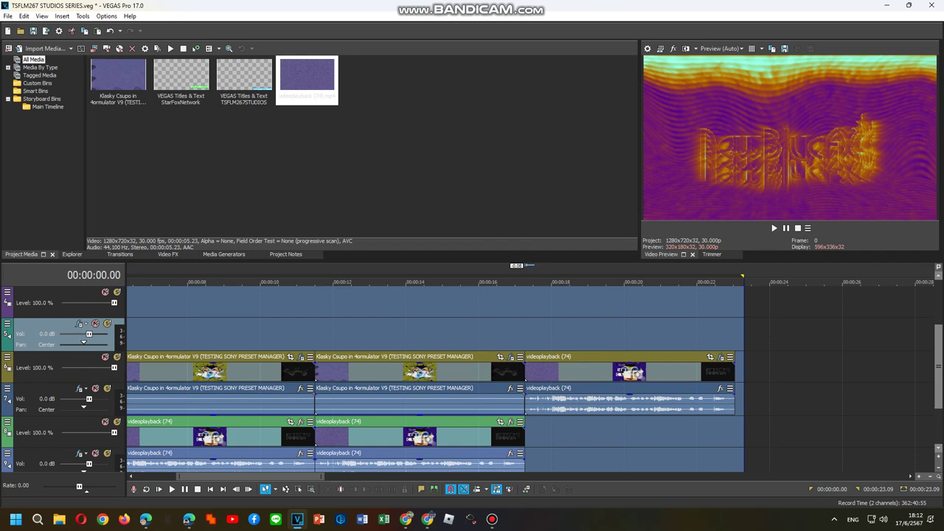
{"action": "scroll", "coordinate": [435, 376], "scroll_direction": "up", "scroll_amount": 5}
{"action": "left_click", "coordinate": [734, 461]}
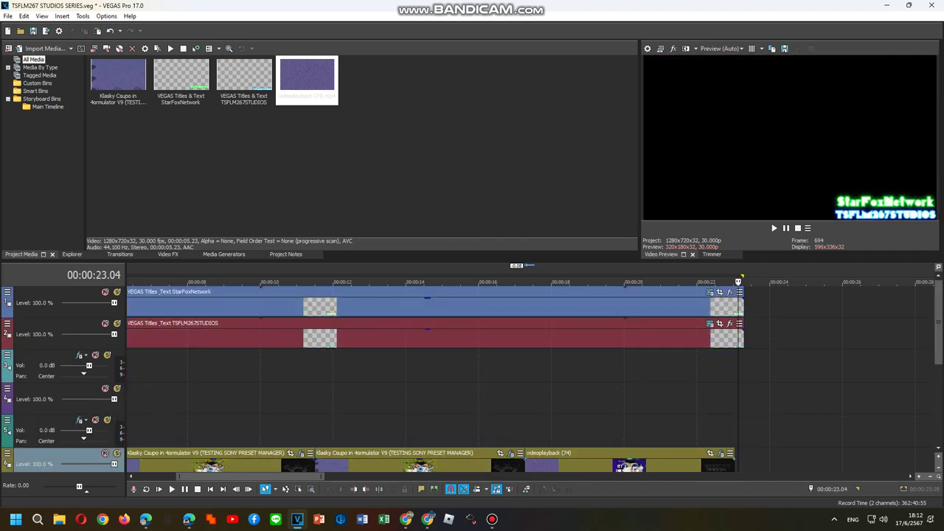
{"action": "key", "text": "ctrl+z"}
{"action": "key", "text": "ctrl+z"}
{"action": "key", "text": "ctrl+z"}
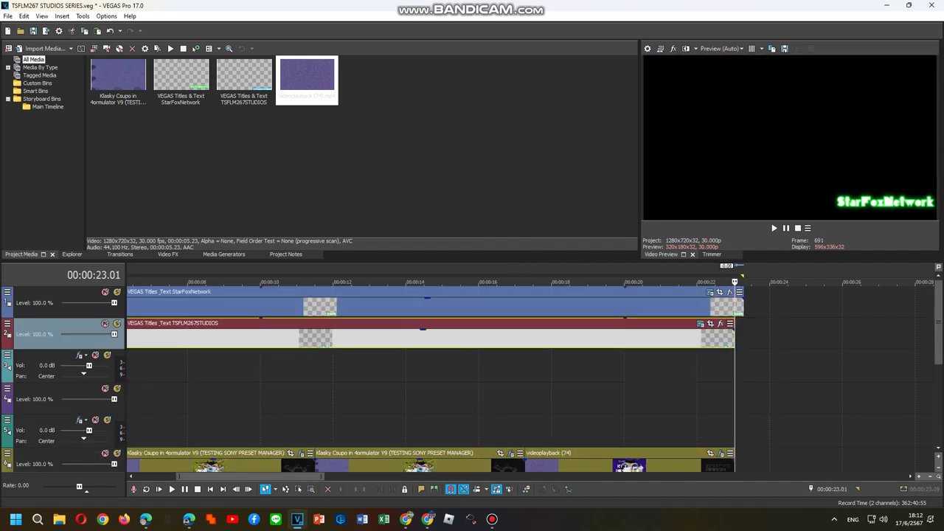
{"action": "key", "text": "ctrl+z"}
{"action": "key", "text": "ctrl+z"}
{"action": "key", "text": "ctrl+z"}
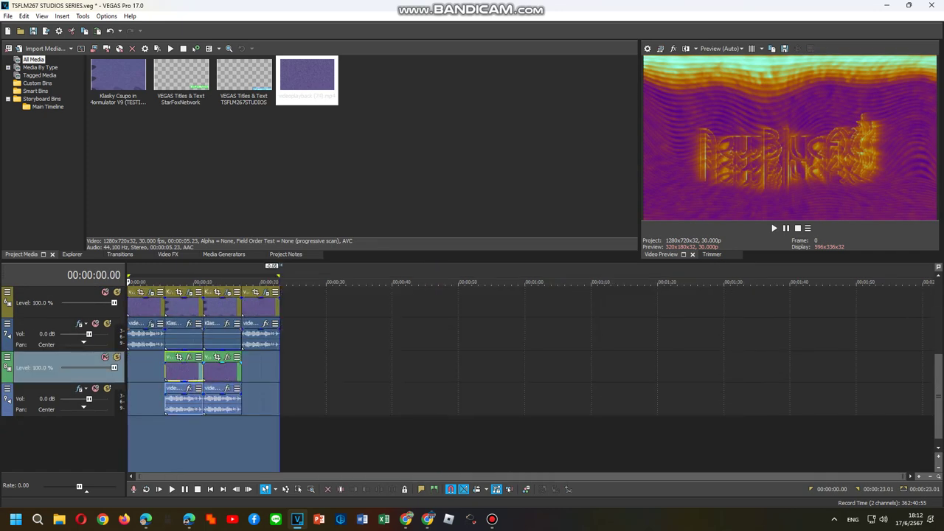
Set the first Klasky Csupo clip's Gradient Map to run from black through blue to white and preview it at 00:00:08.25.
{"action": "right_click", "coordinate": [194, 304]}
{"action": "left_click", "coordinate": [229, 114]}
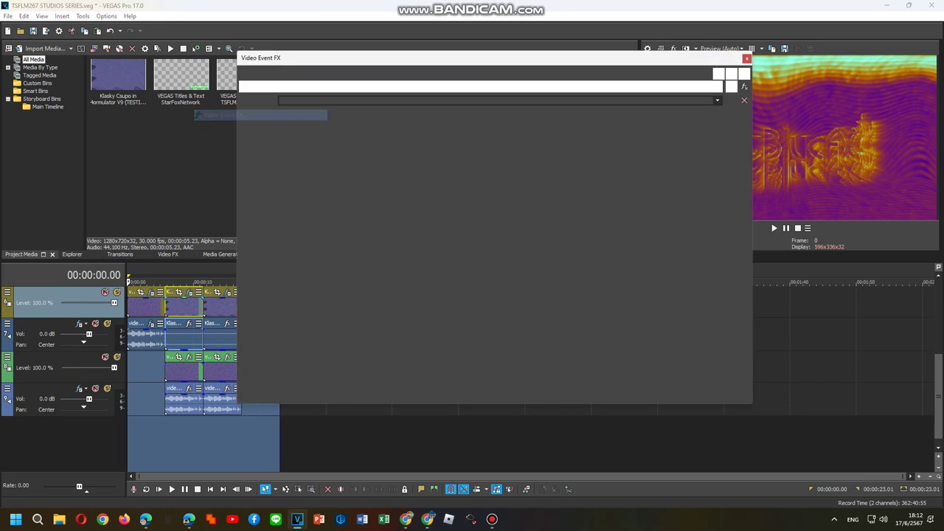
{"action": "left_click", "coordinate": [346, 187]}
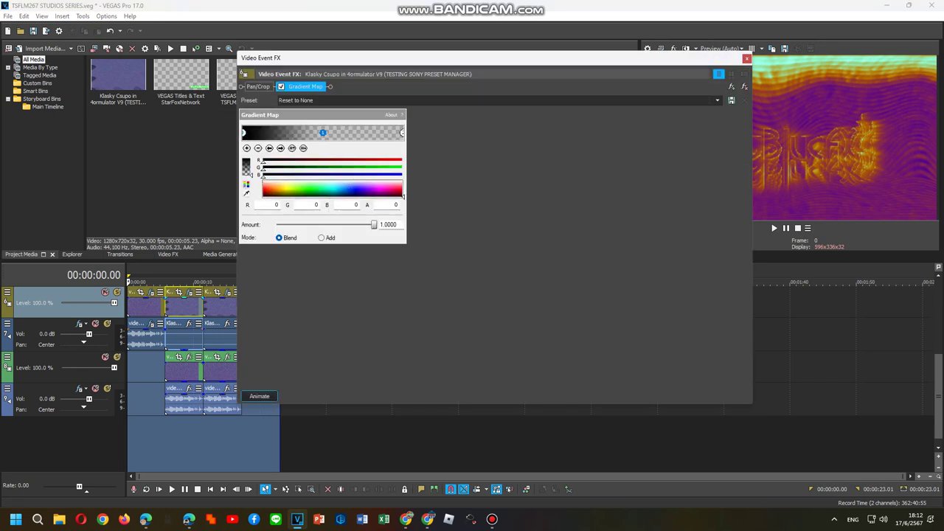
{"action": "left_click", "coordinate": [358, 189]}
{"action": "left_click", "coordinate": [402, 132]}
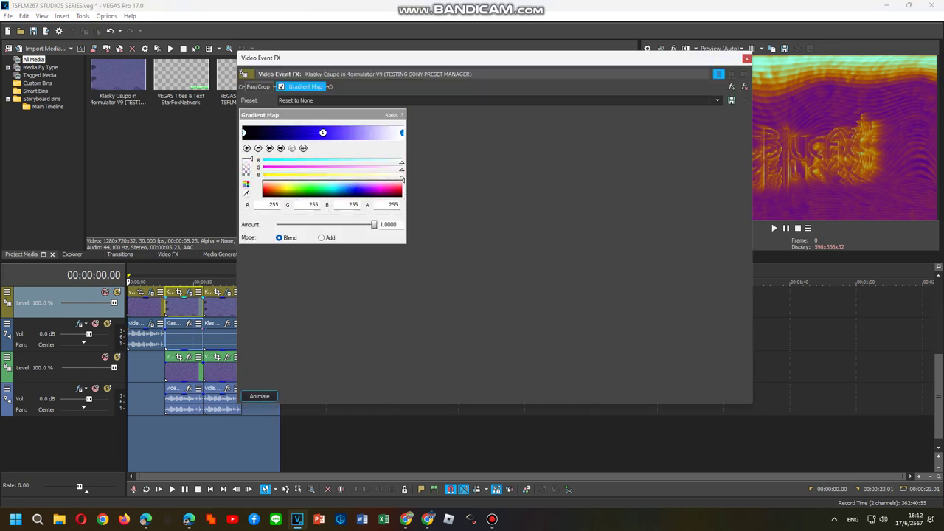
{"action": "left_click_drag", "start_coordinate": [175, 442], "coordinate": [185, 443]}
Add VEGAS Light Rays to the clip's effect chain and place it before Gradient Map.
{"action": "left_click", "coordinate": [731, 86]}
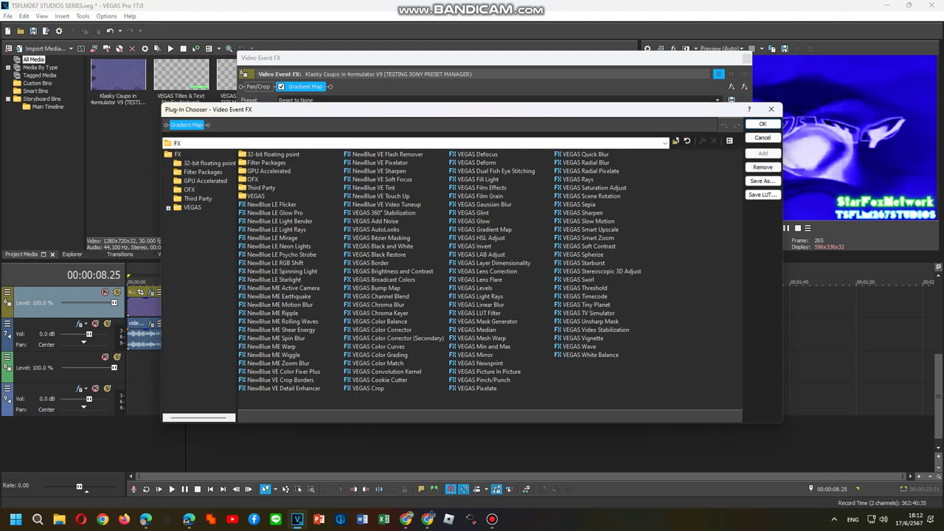
{"action": "left_click", "coordinate": [477, 295]}
{"action": "left_click", "coordinate": [763, 153]}
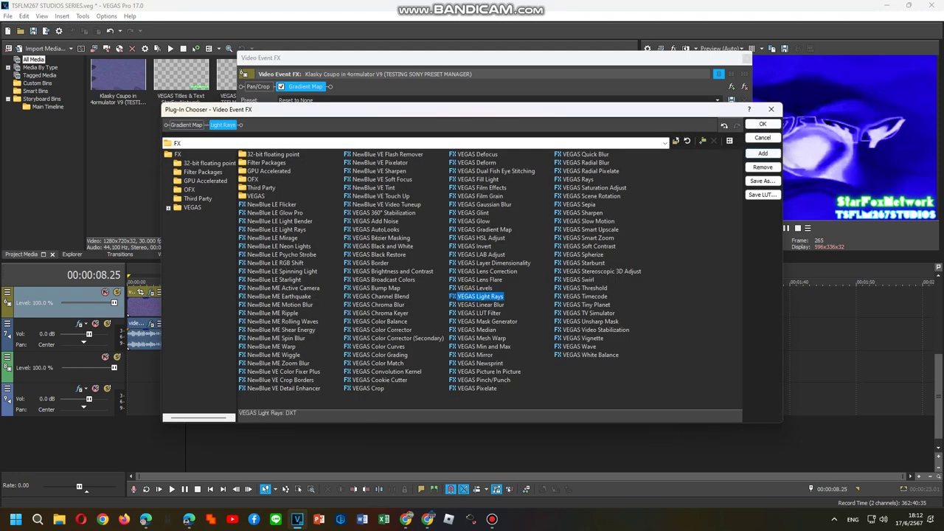
{"action": "left_click", "coordinate": [763, 124]}
{"action": "left_click_drag", "start_coordinate": [354, 87], "coordinate": [295, 86]}
{"action": "left_click", "coordinate": [351, 86]}
{"action": "left_click", "coordinate": [301, 87]}
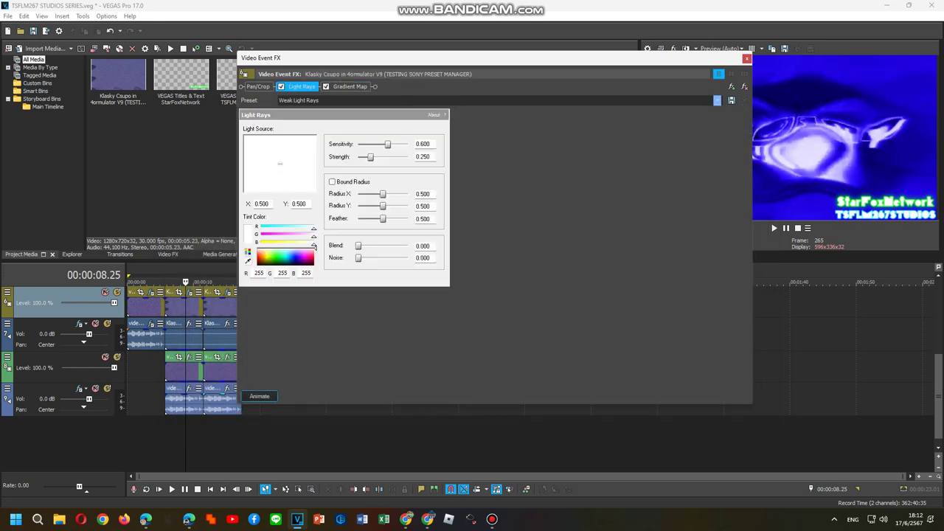
Apply the Moderate Light Rays preset to the Light Rays effect and close the clip's video effects.
{"action": "left_click", "coordinate": [717, 100]}
{"action": "left_click", "coordinate": [303, 115]}
{"action": "left_click", "coordinate": [328, 100]}
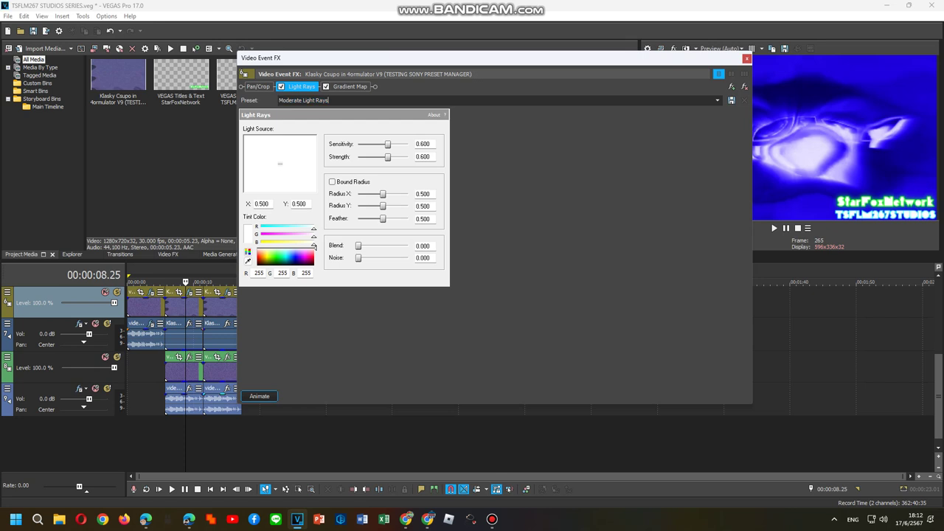
{"action": "left_click_drag", "start_coordinate": [185, 282], "coordinate": [186, 282]}
{"action": "left_click", "coordinate": [350, 87]}
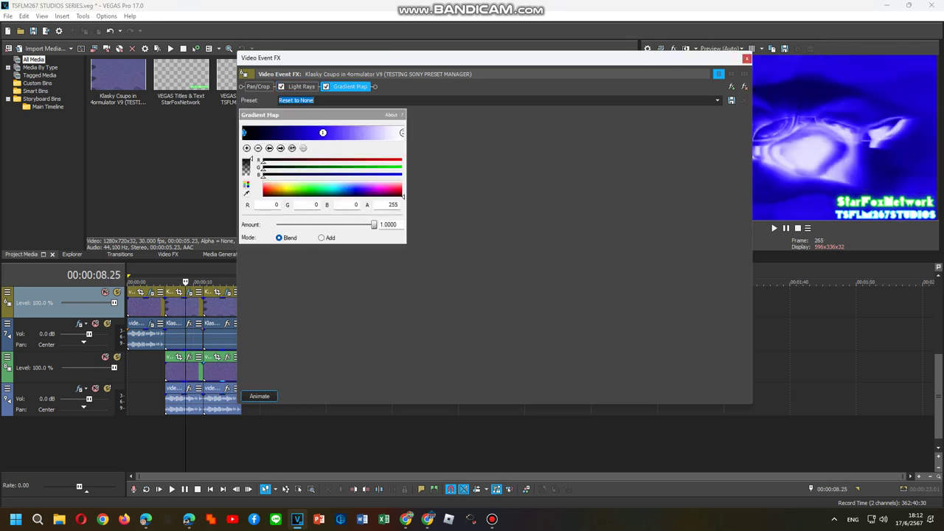
{"action": "type", "text": "4"}
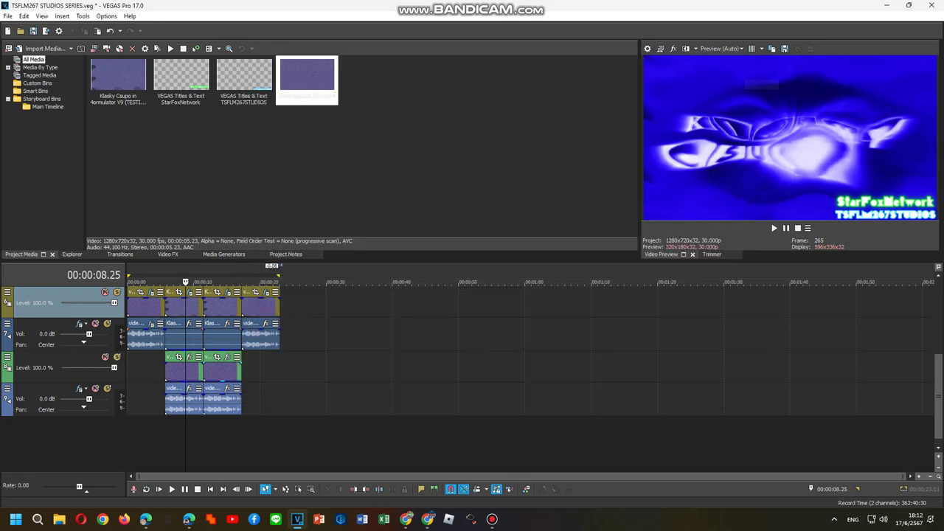
{"action": "left_click", "coordinate": [747, 58]}
Add VEGAS Light Rays before Gradient Map on the second Klasky Csupo clip, removing the extra Gradient Map.
{"action": "right_click", "coordinate": [220, 304]}
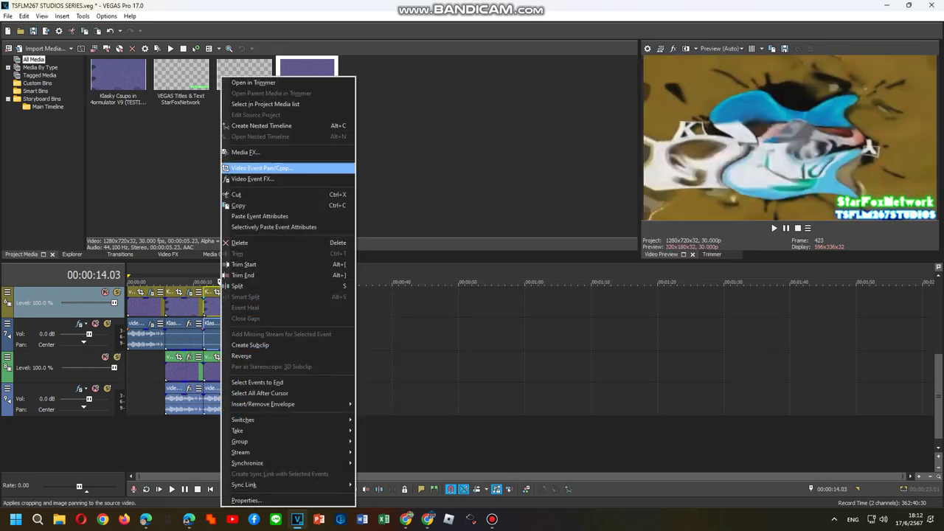
{"action": "left_click", "coordinate": [251, 177]}
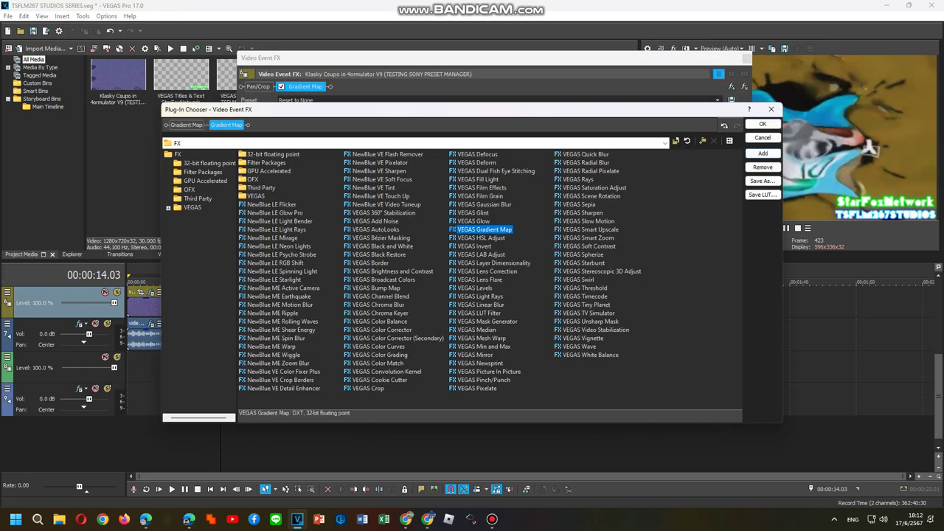
{"action": "left_click", "coordinate": [763, 167]}
{"action": "double_click", "coordinate": [479, 296]}
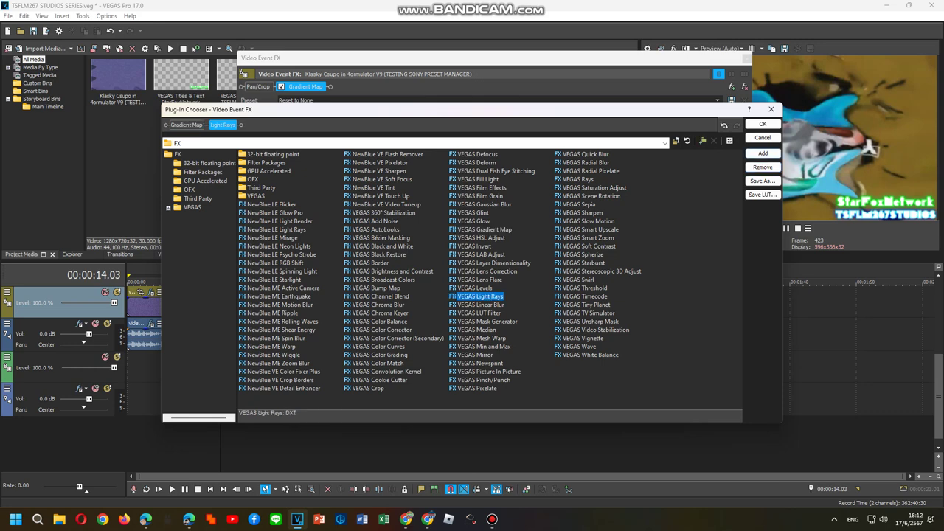
{"action": "left_click", "coordinate": [763, 124]}
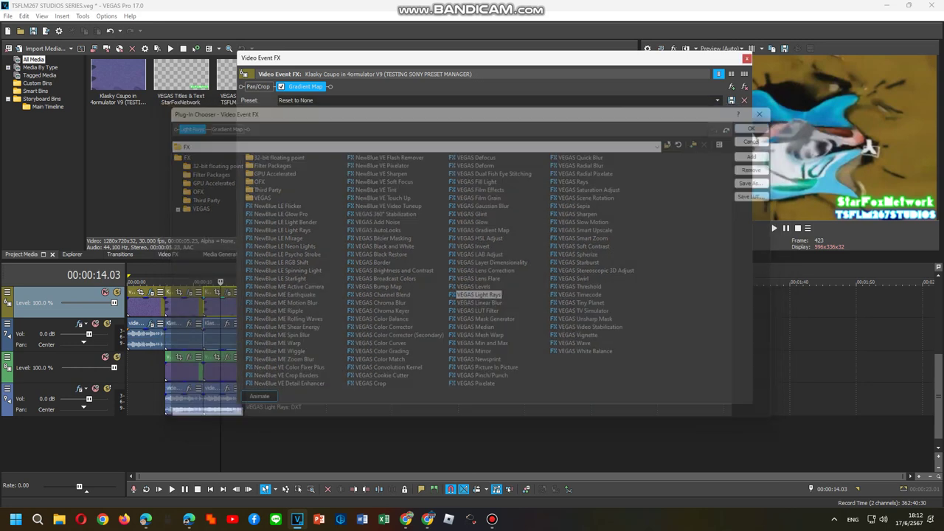
Apply the Intense Light Rays preset to the second Klasky Csupo clip's Light Rays effect and show its Gradient Map settings.
{"action": "left_click", "coordinate": [717, 99]}
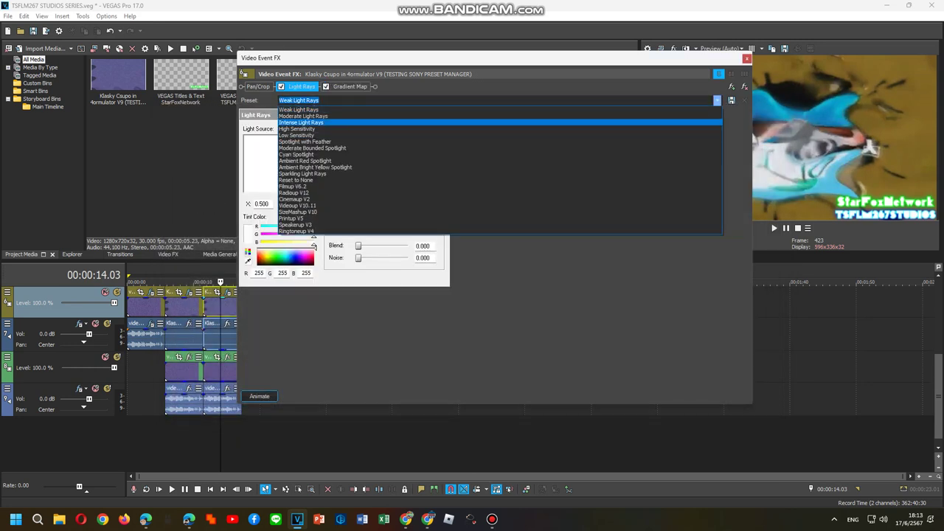
{"action": "left_click", "coordinate": [310, 121]}
{"action": "left_click", "coordinate": [349, 86]}
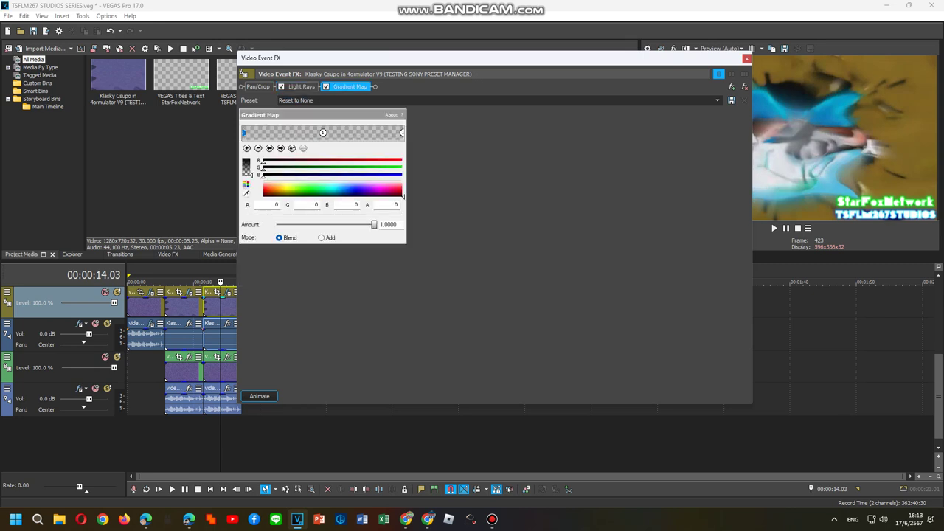
Apply Gradient Map preset 4ormulator V9.1, recolour its middle stop to green (29, 255, 0), save it as 4ormulator V9.2, and close the effects.
{"action": "left_click", "coordinate": [295, 99]}
{"action": "scroll", "coordinate": [369, 200], "scroll_direction": "down", "scroll_amount": 10}
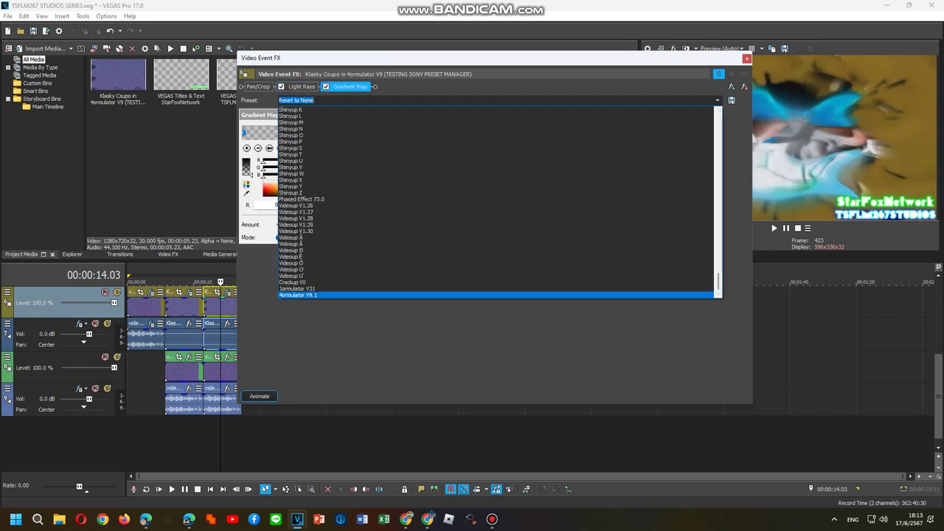
{"action": "left_click", "coordinate": [295, 294]}
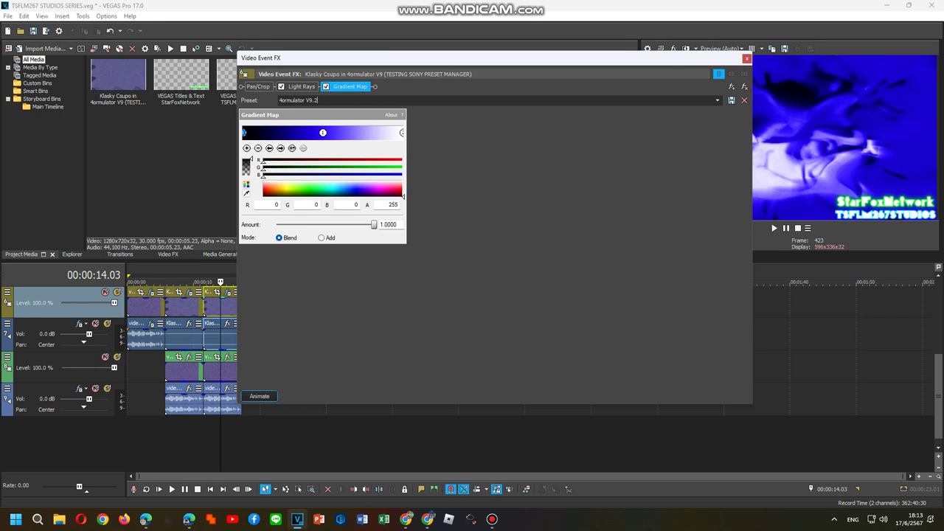
{"action": "left_click", "coordinate": [306, 183]}
{"action": "left_click_drag", "start_coordinate": [306, 183], "coordinate": [307, 189]}
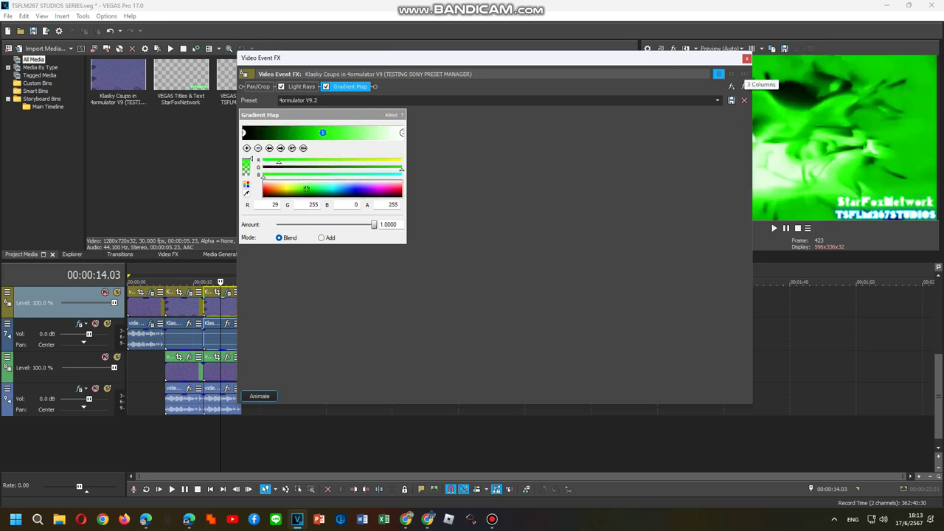
{"action": "left_click", "coordinate": [747, 58]}
Add the 4ormulator audio effect to the first videoplayback clip on the lower audio track and adjust its effect selector.
{"action": "left_click", "coordinate": [177, 398]}
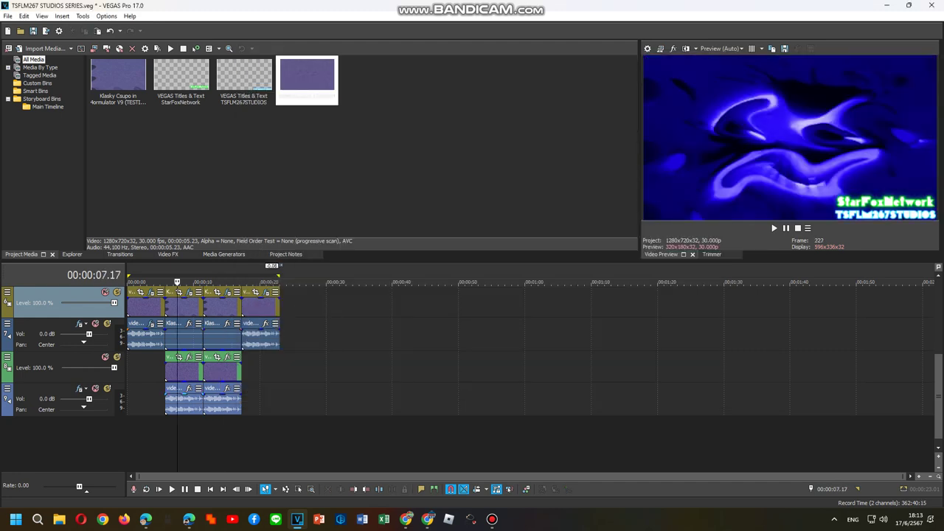
{"action": "right_click", "coordinate": [186, 398]}
{"action": "left_click", "coordinate": [218, 190]}
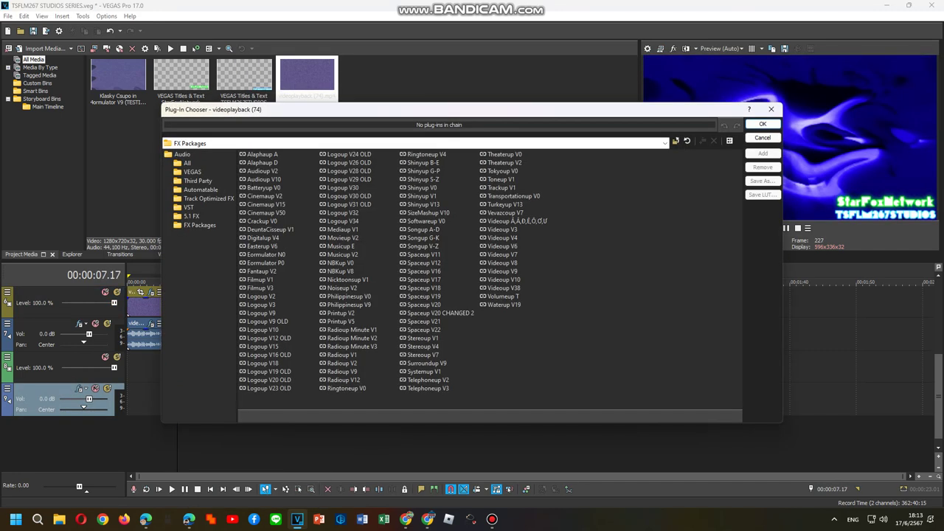
{"action": "left_click", "coordinate": [187, 162]}
{"action": "double_click", "coordinate": [258, 154]}
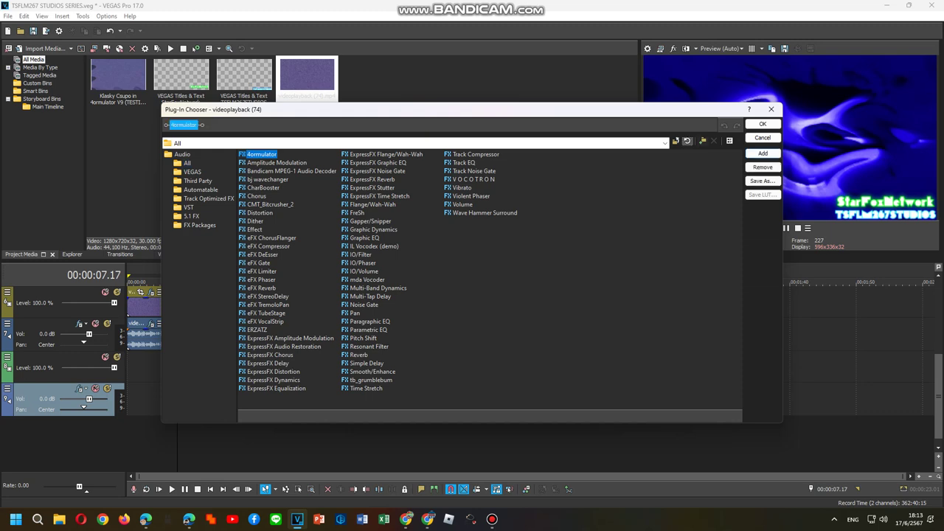
{"action": "left_click", "coordinate": [763, 124]}
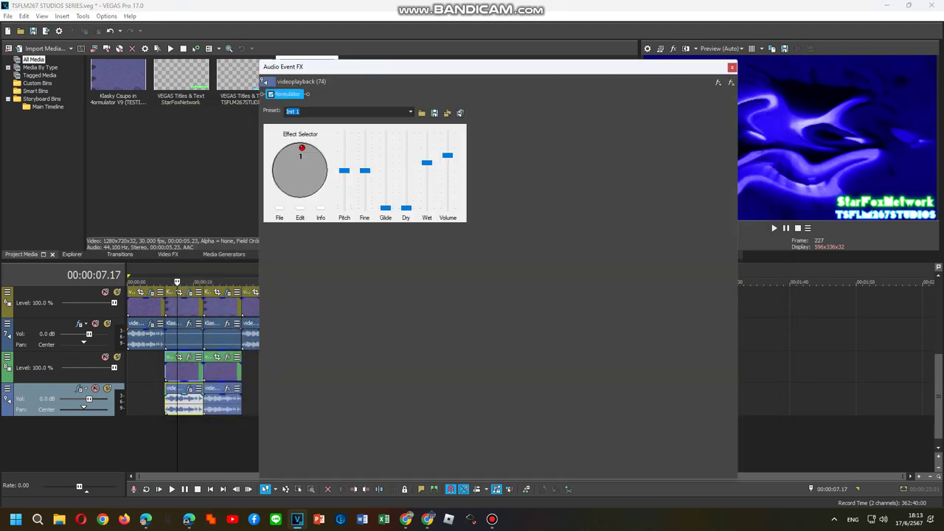
{"action": "left_click_drag", "start_coordinate": [301, 147], "coordinate": [344, 157]}
Add 4ormulator to the second videoplayback clip on the lower audio track and set its effect selector to 9.
{"action": "right_click", "coordinate": [225, 398]}
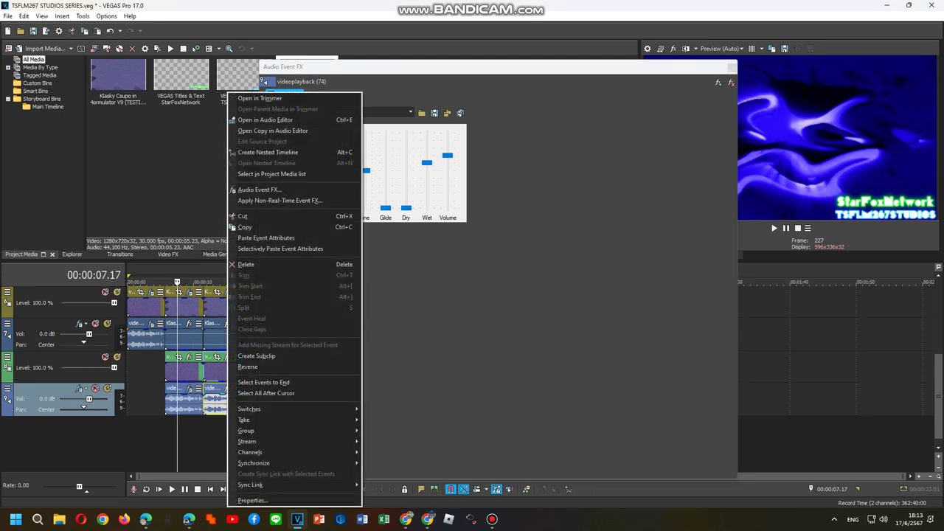
{"action": "key", "text": "Escape"}
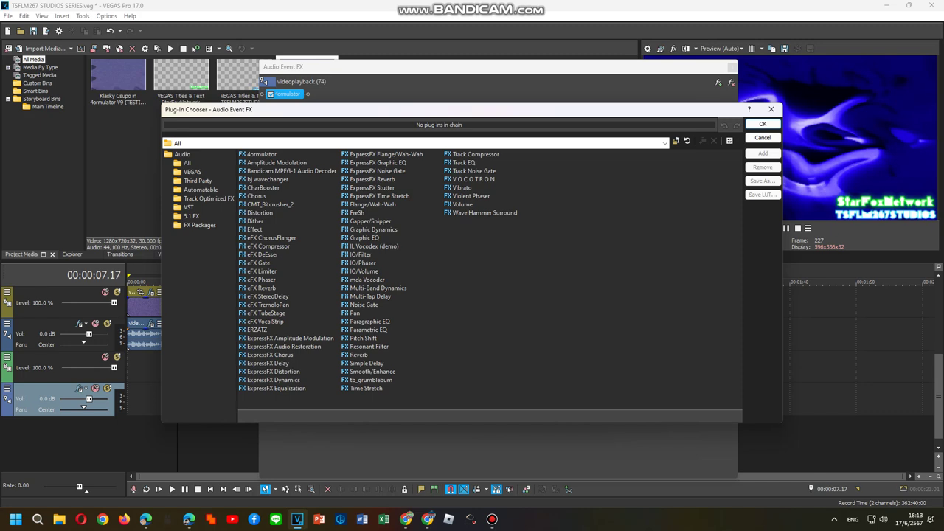
{"action": "double_click", "coordinate": [261, 154]}
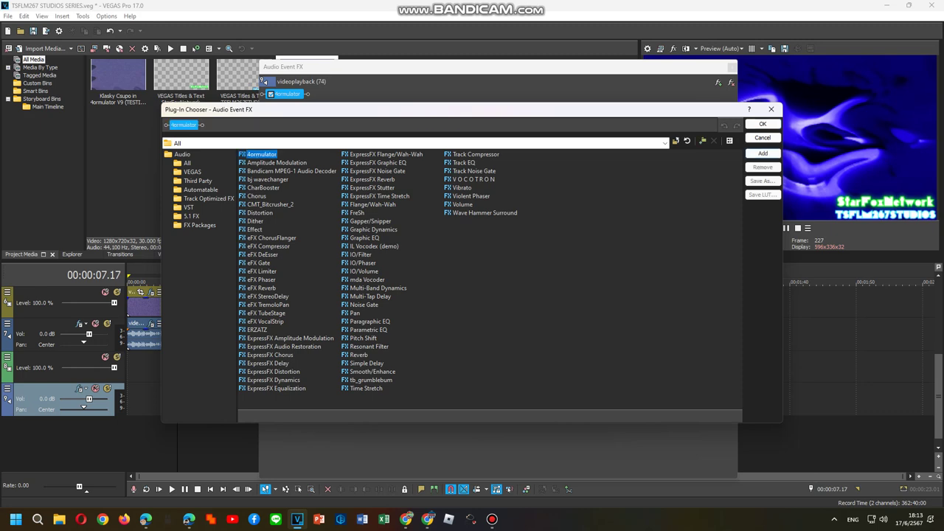
{"action": "key", "text": "Return"}
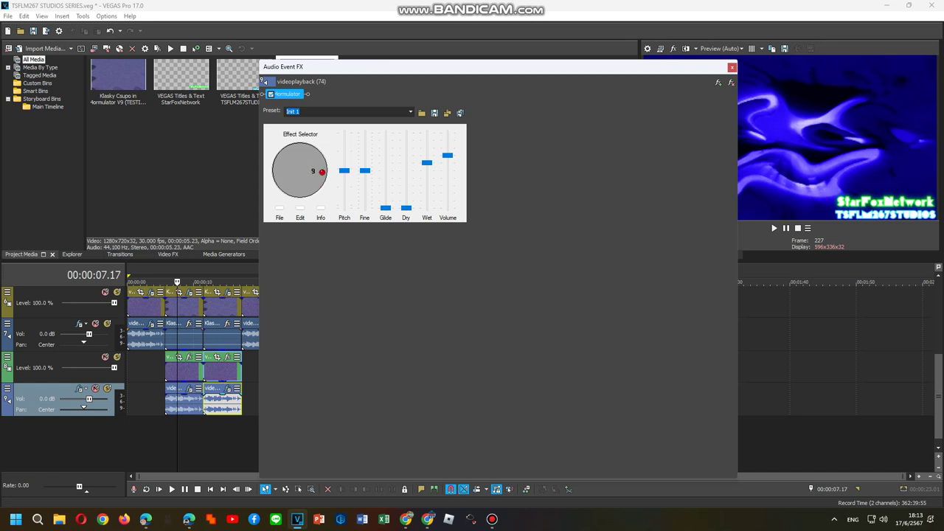
Add 4ormulator to the audio of the final videoplayback clip, adjust its effect selector, and close the audio effects.
{"action": "right_click", "coordinate": [245, 333]}
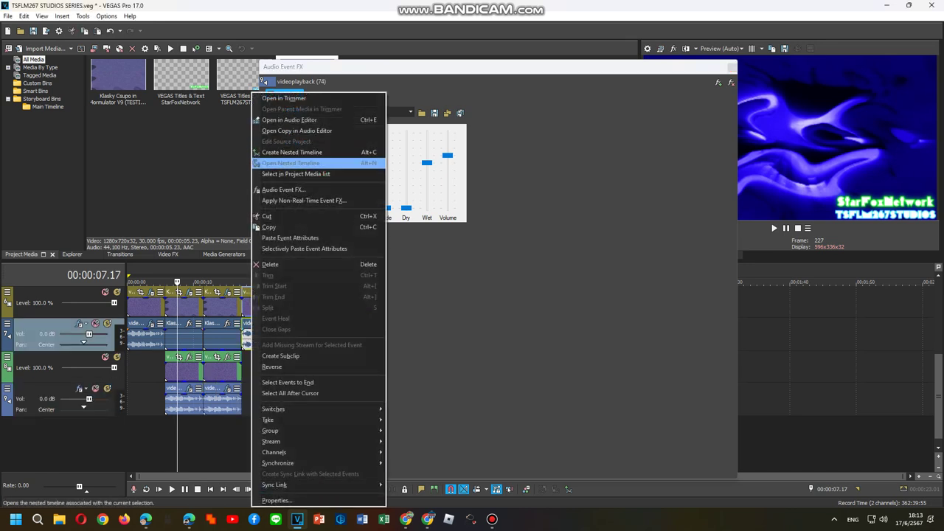
{"action": "left_click", "coordinate": [317, 190]}
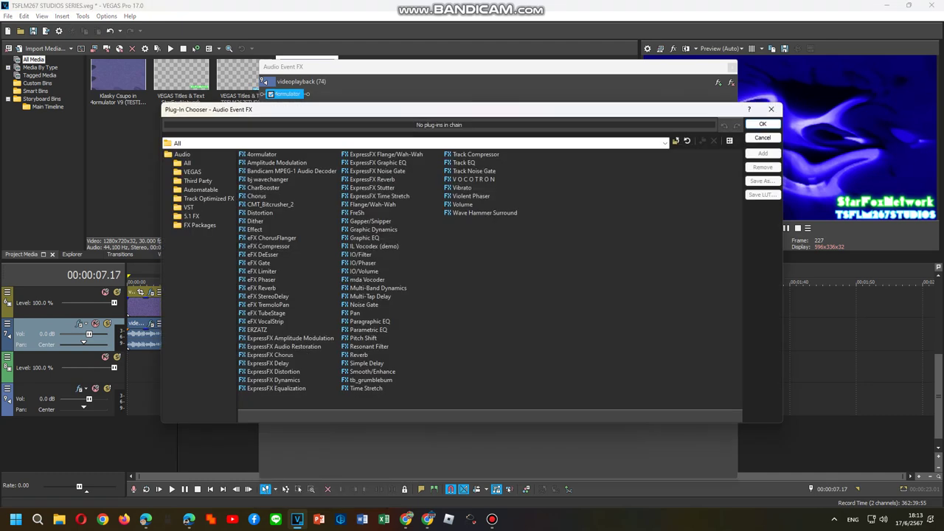
{"action": "double_click", "coordinate": [256, 154]}
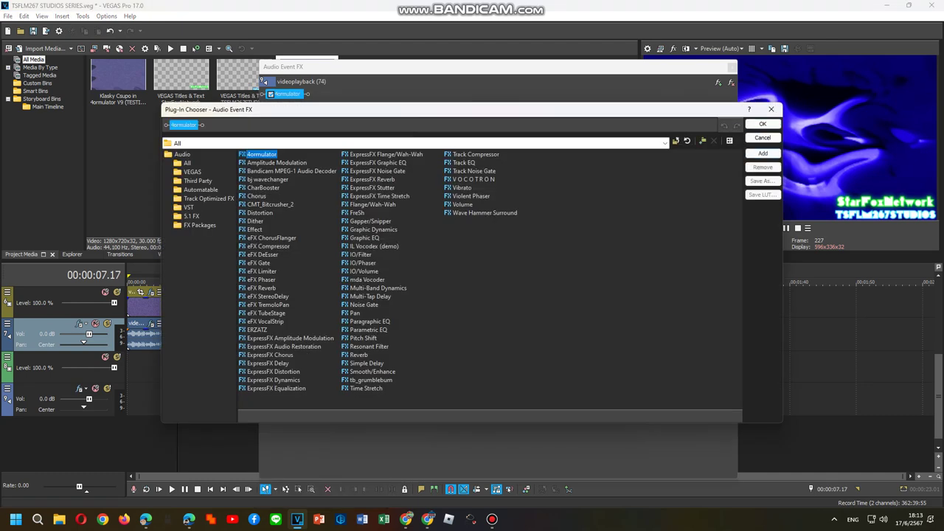
{"action": "left_click", "coordinate": [763, 124]}
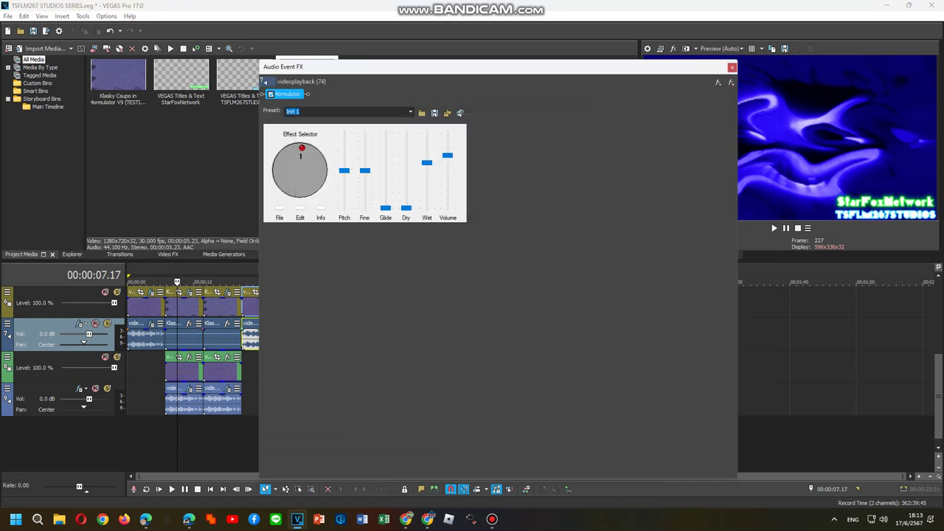
{"action": "left_click_drag", "start_coordinate": [302, 148], "coordinate": [278, 172]}
{"action": "left_click", "coordinate": [731, 67]}
Examine the video effect chains of the last and first videoplayback clips, including Light Rays and Gradient Map, and play back the timeline.
{"action": "right_click", "coordinate": [270, 304]}
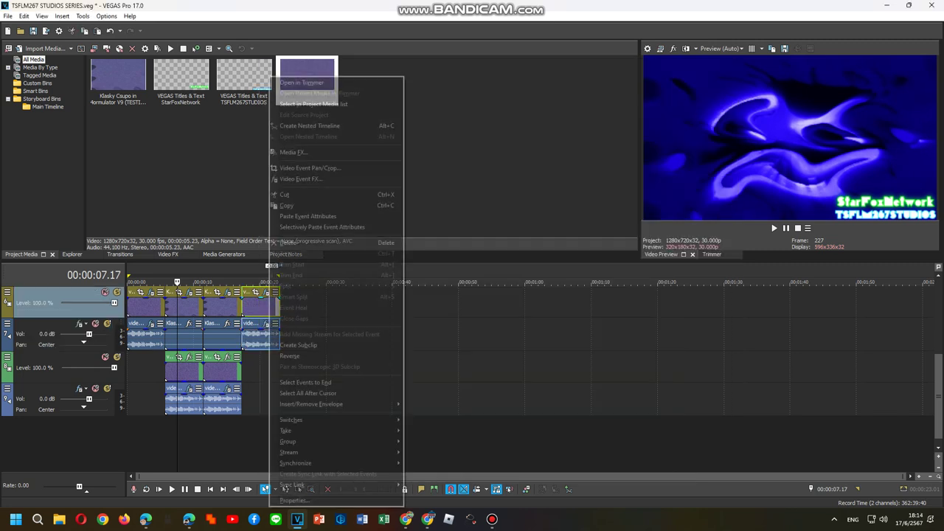
{"action": "left_click", "coordinate": [337, 177]}
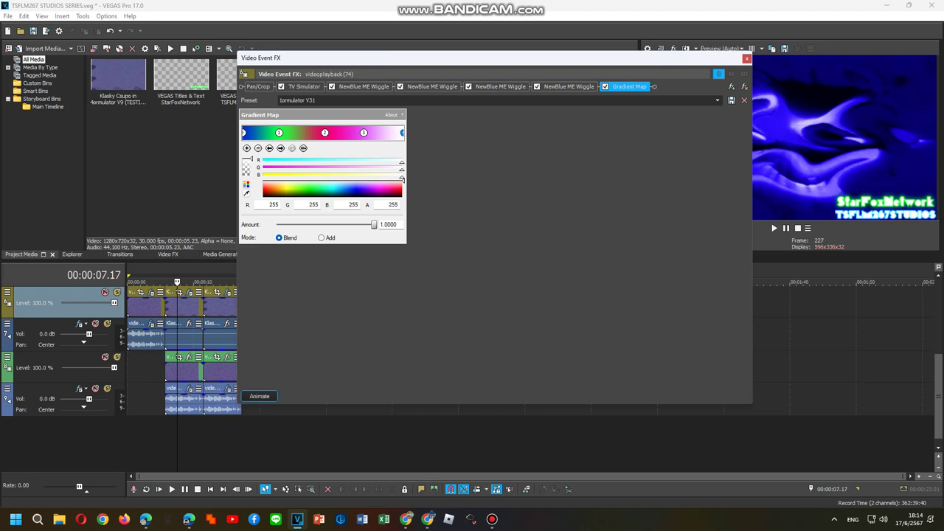
{"action": "left_click", "coordinate": [747, 58]}
{"action": "right_click", "coordinate": [151, 303]}
{"action": "left_click", "coordinate": [193, 167]}
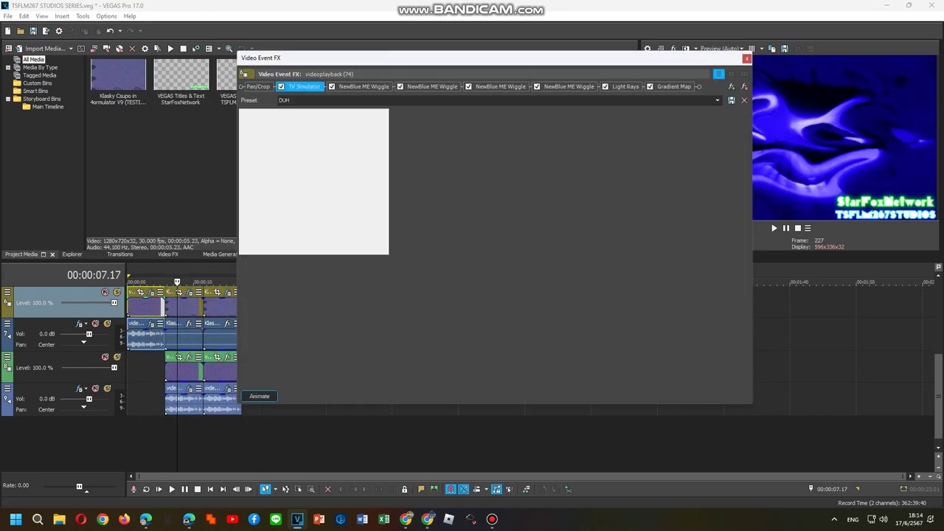
{"action": "key", "text": "Right"}
{"action": "key", "text": "Right"}
{"action": "key", "text": "Right"}
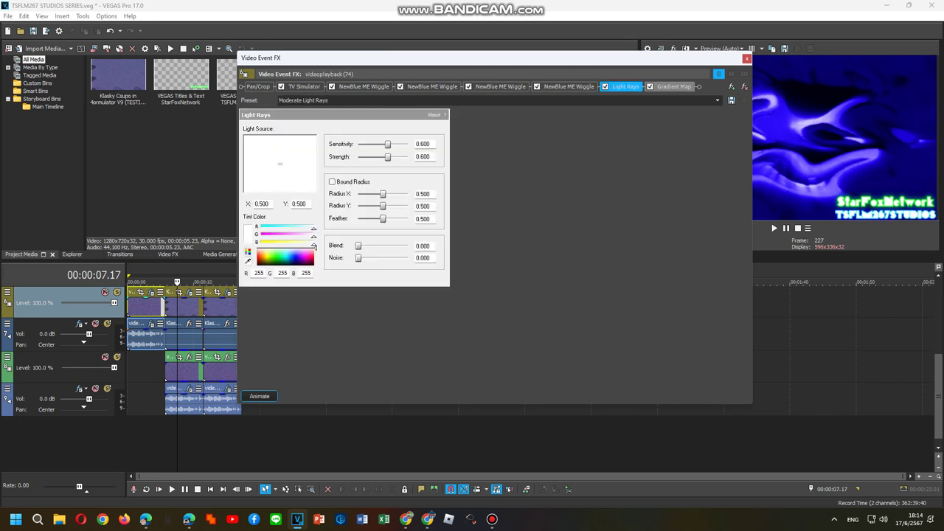
{"action": "left_click", "coordinate": [402, 133]}
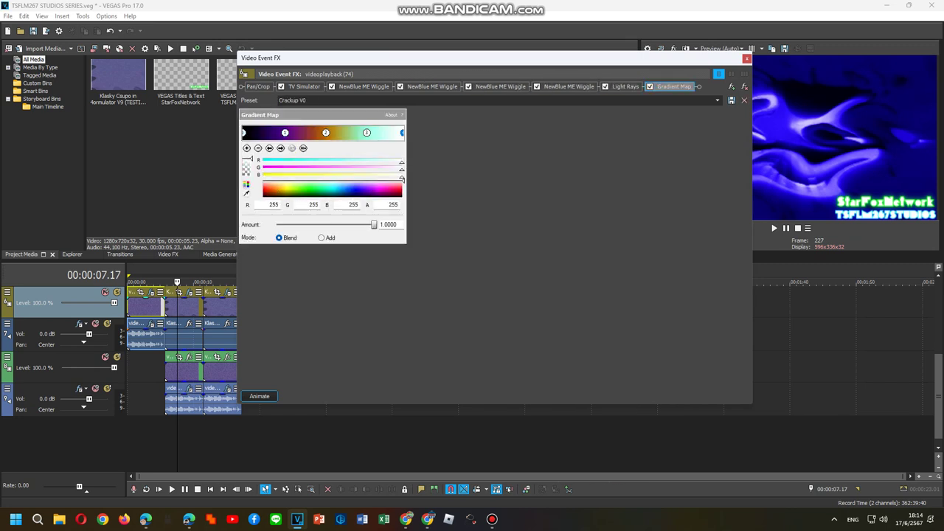
{"action": "key", "text": "Escape"}
{"action": "key", "text": "space"}
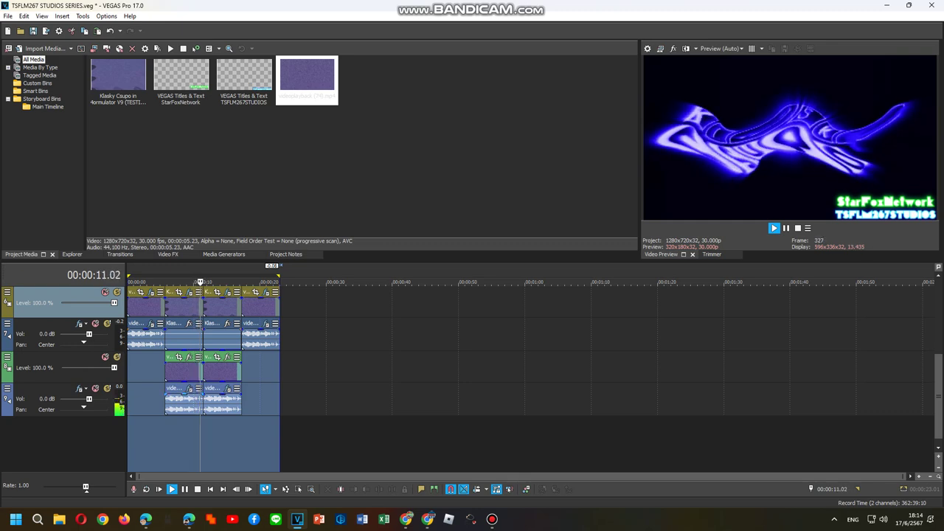
Add a second 4ormulator to the first lower-track audio clip with effect selector 9 and raised pitch, and bypass the original 4ormulator.
{"action": "left_click", "coordinate": [164, 443]}
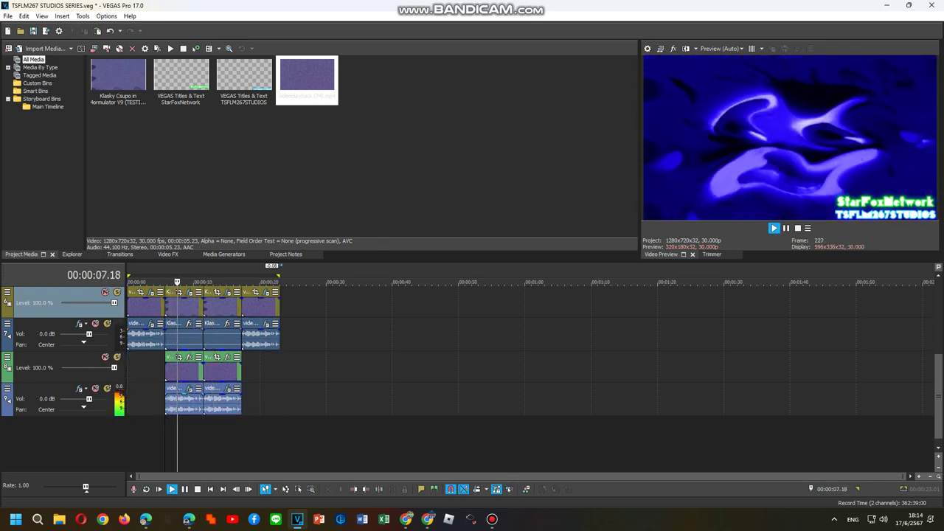
{"action": "right_click", "coordinate": [184, 402]}
{"action": "left_click", "coordinate": [216, 190]}
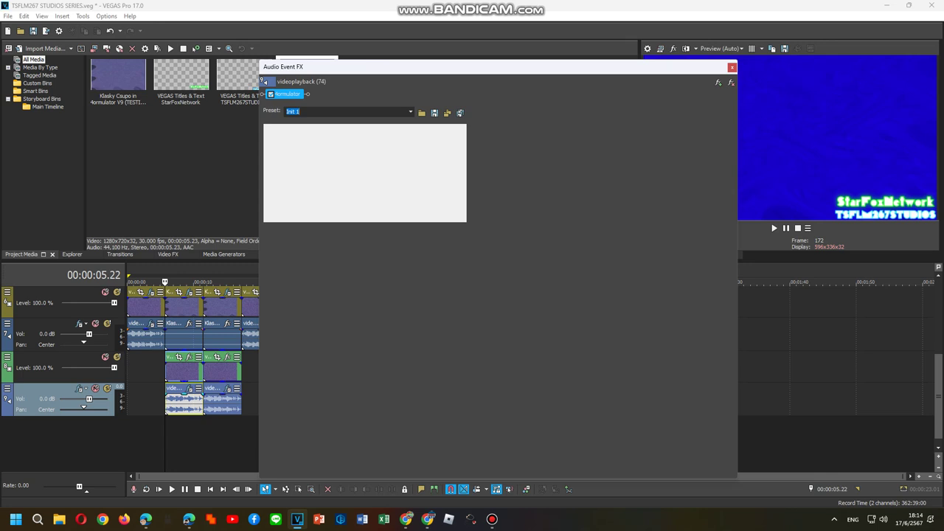
{"action": "key", "text": "alt+Down"}
{"action": "key", "text": "Return"}
{"action": "key", "text": "alt+Down"}
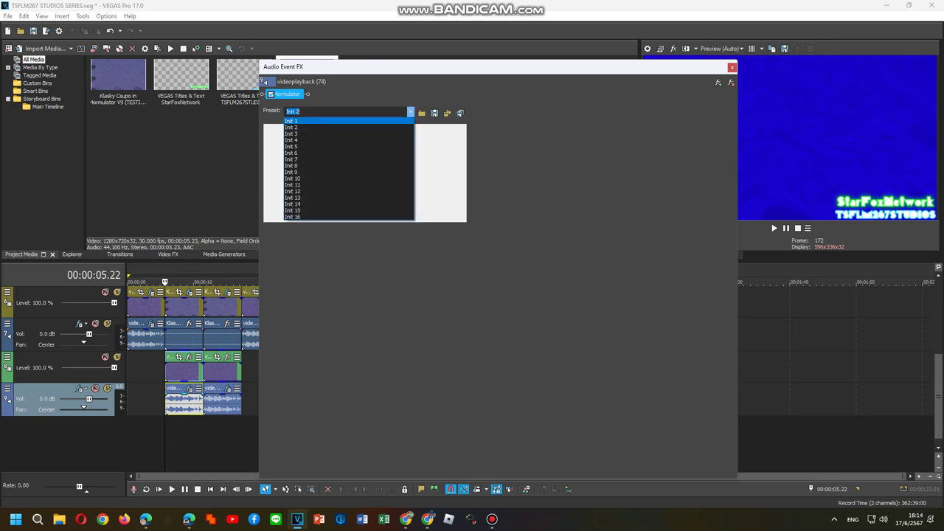
{"action": "key", "text": "Return"}
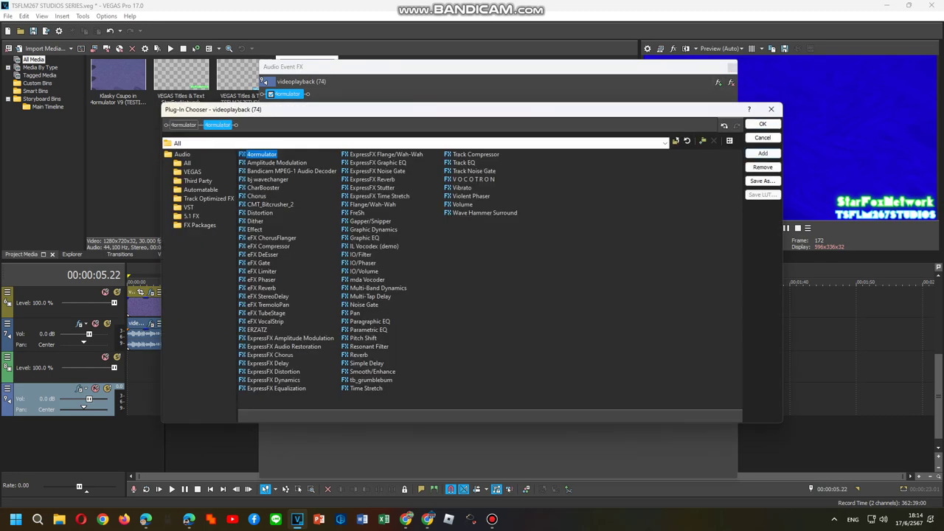
{"action": "key", "text": "Return"}
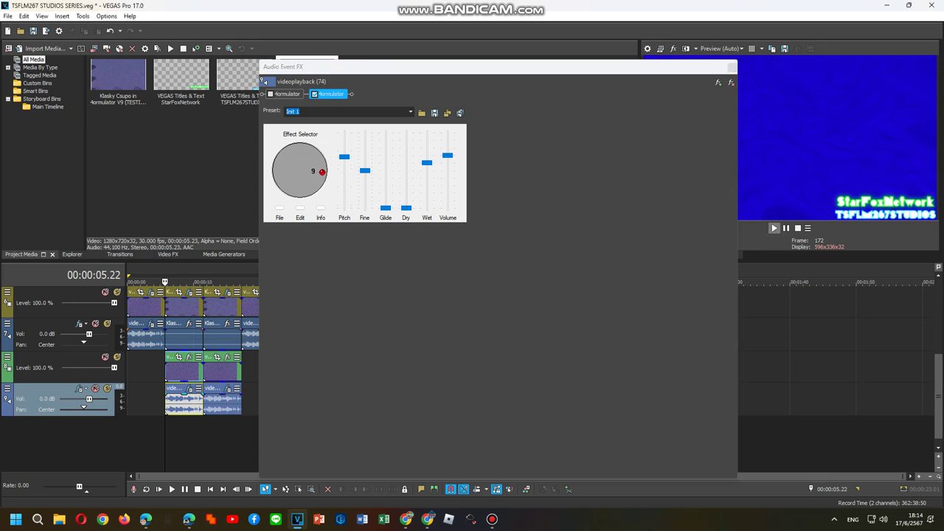
Play back the first Klasky Csupo section and the timeline from its start to review the effects.
{"action": "key", "text": "space"}
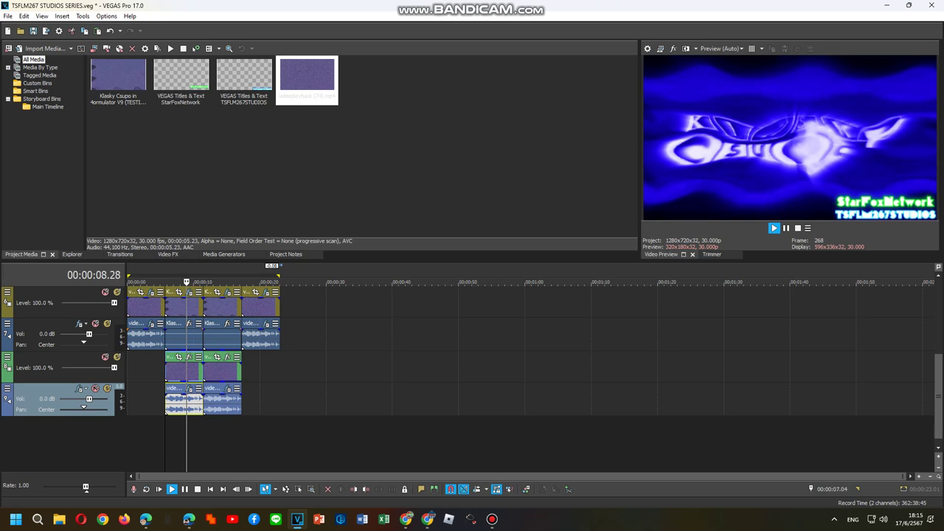
{"action": "key", "text": "space"}
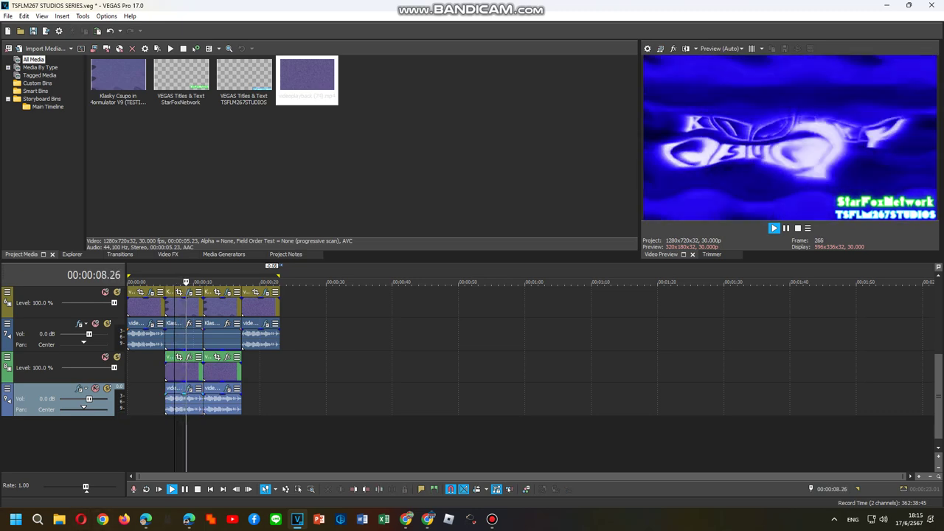
{"action": "key", "text": "Home"}
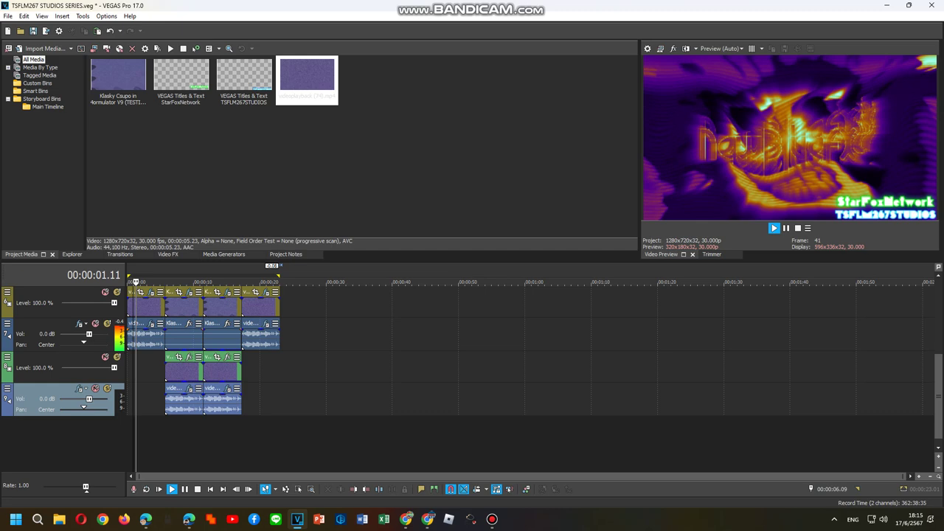
{"action": "key", "text": "space"}
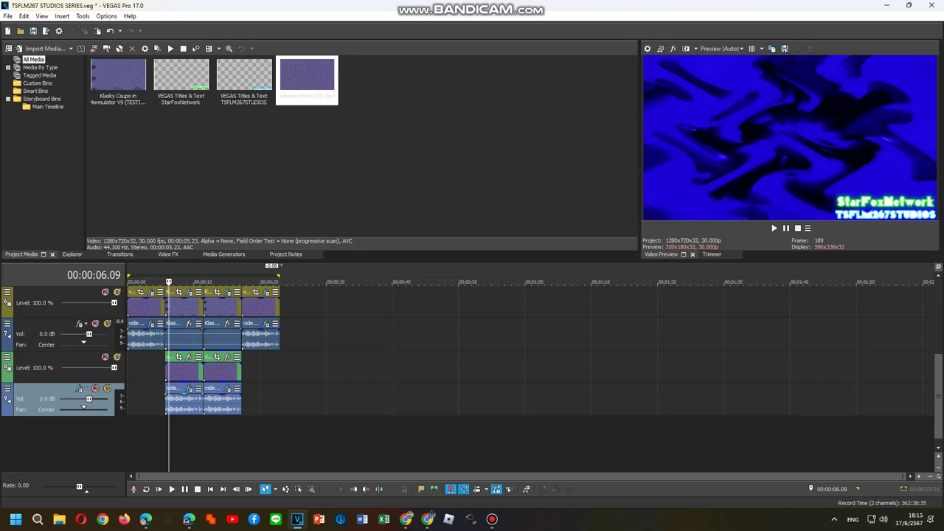
Delete both videoplayback clips and their audio from the two lower tracks.
{"action": "key", "text": "Delete"}
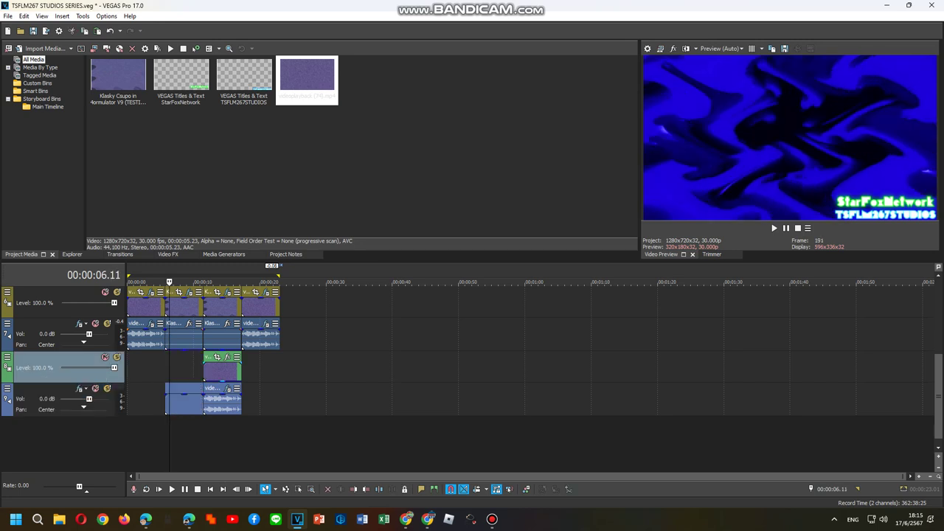
{"action": "left_click", "coordinate": [227, 369]}
{"action": "key", "text": "Delete"}
Add a Pitch Shift effect to the audio of the first Klasky Csupo clip.
{"action": "left_click", "coordinate": [184, 336]}
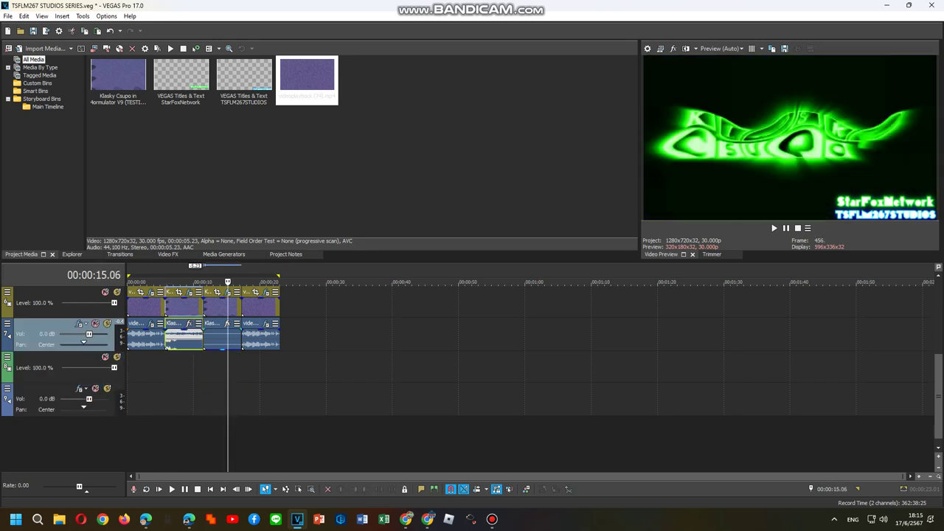
{"action": "left_click", "coordinate": [166, 336]}
{"action": "right_click", "coordinate": [187, 335]}
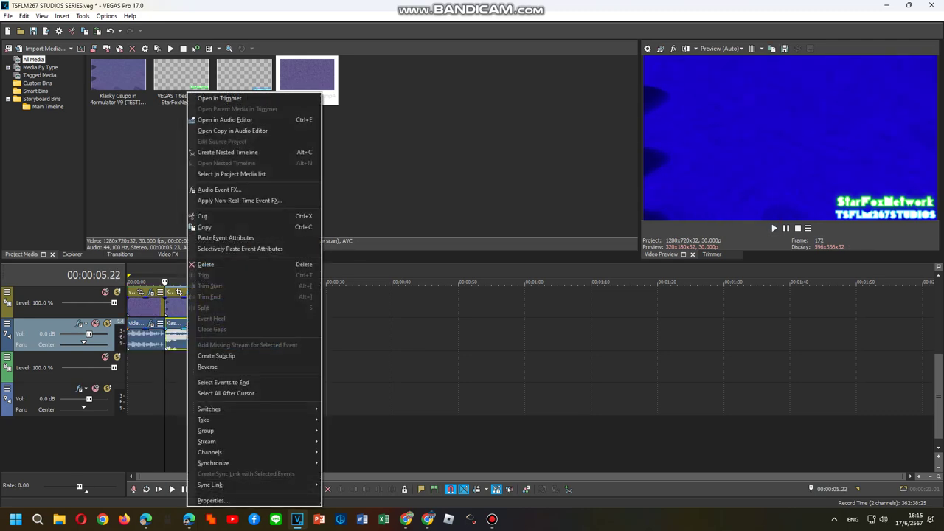
{"action": "left_click", "coordinate": [219, 190]}
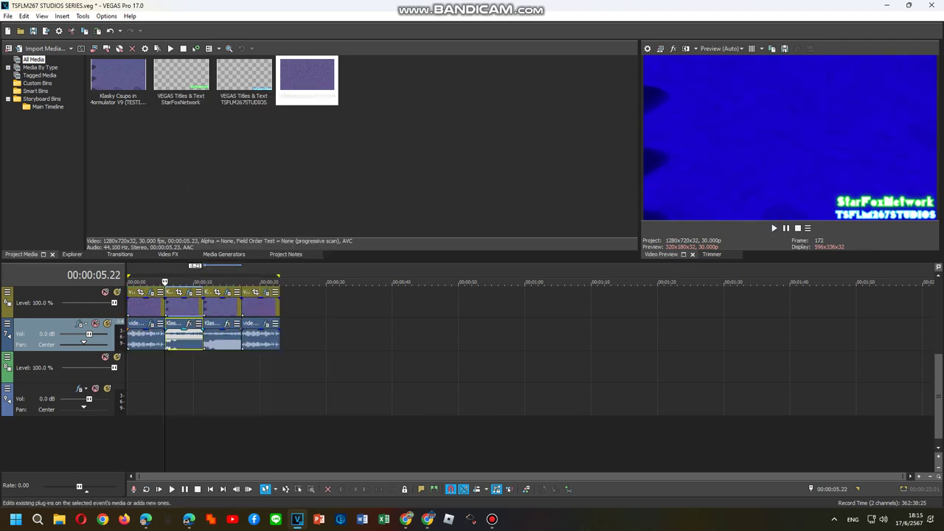
{"action": "mouse_move", "coordinate": [492, 519]}
{"action": "mouse_move", "coordinate": [490, 464]}
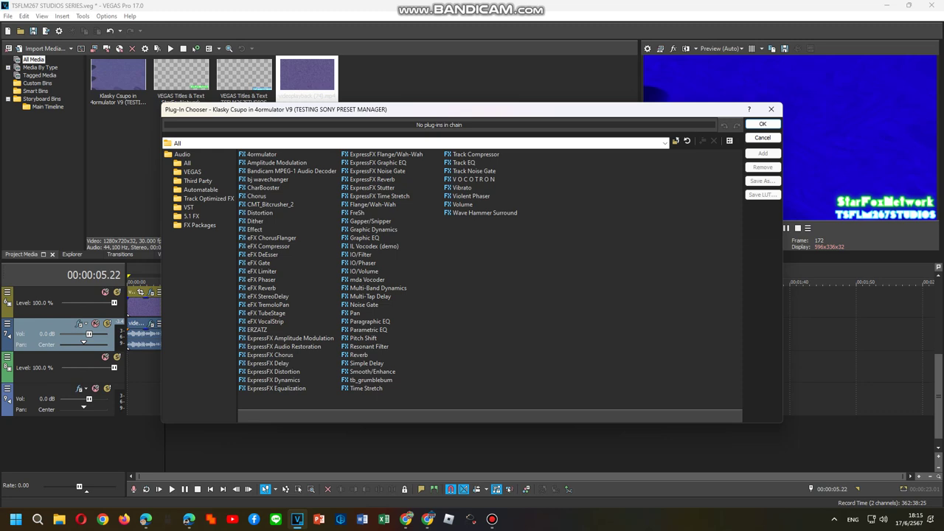
{"action": "double_click", "coordinate": [363, 338]}
{"action": "key", "text": "Return"}
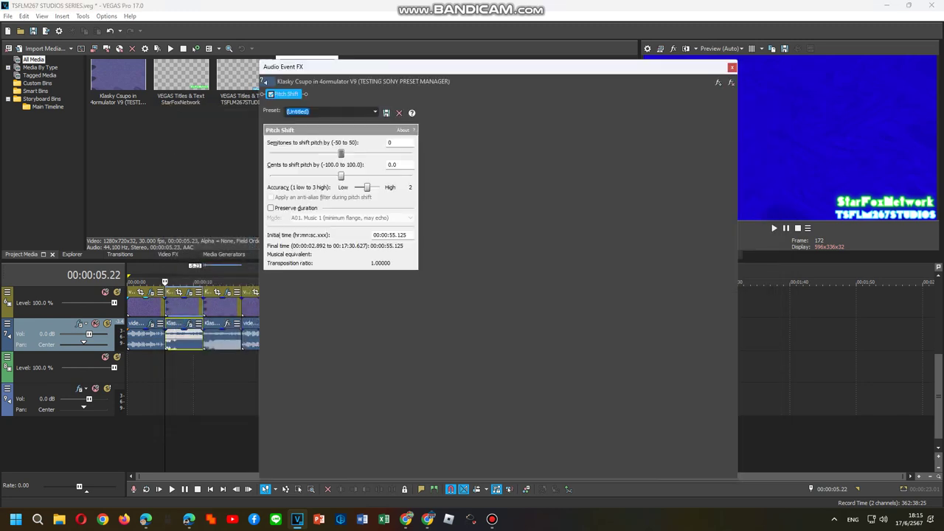
Set the first Klasky Csupo clip's Pitch Shift to preserve duration, mode A03. Music 3 (less echo) and 1 semitone, and preview it.
{"action": "left_click", "coordinate": [269, 207]}
{"action": "left_click", "coordinate": [351, 218]}
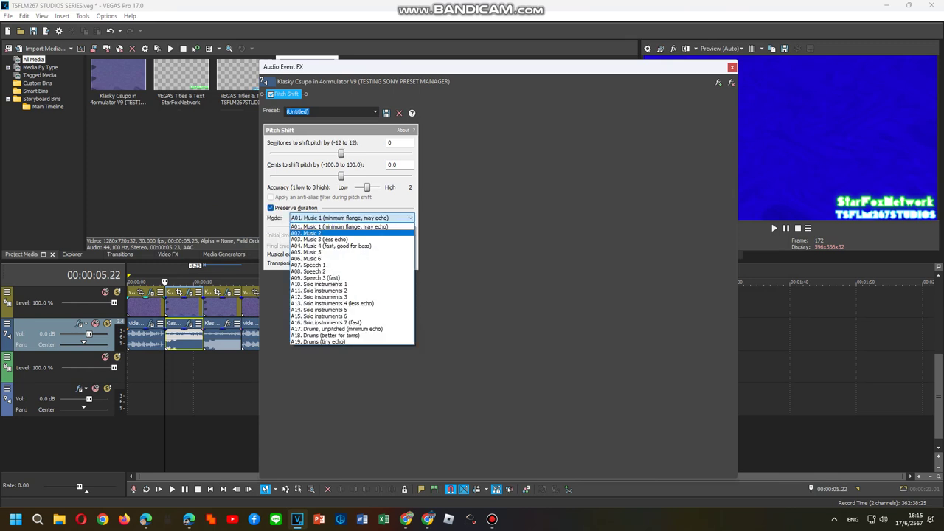
{"action": "left_click", "coordinate": [306, 233]}
{"action": "left_click", "coordinate": [351, 217]}
{"action": "left_click", "coordinate": [319, 239]}
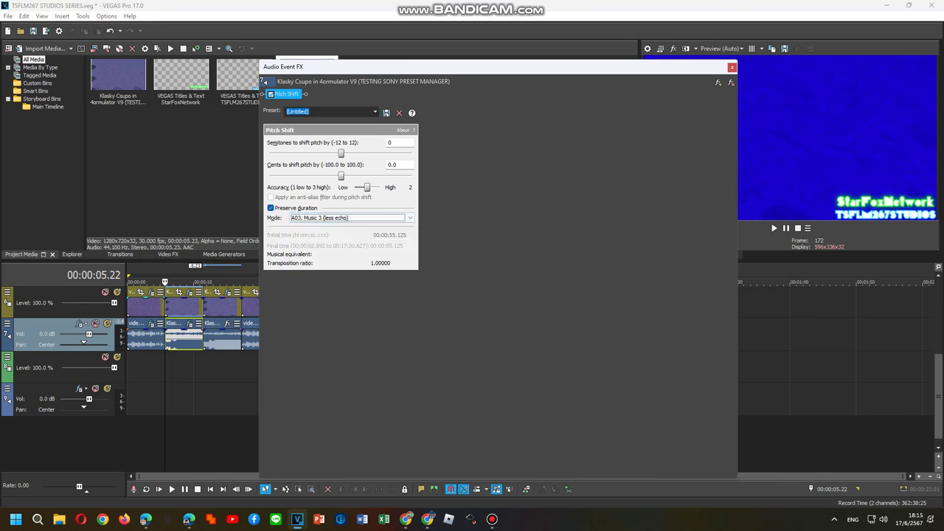
{"action": "left_click", "coordinate": [354, 152]}
{"action": "key", "text": "space"}
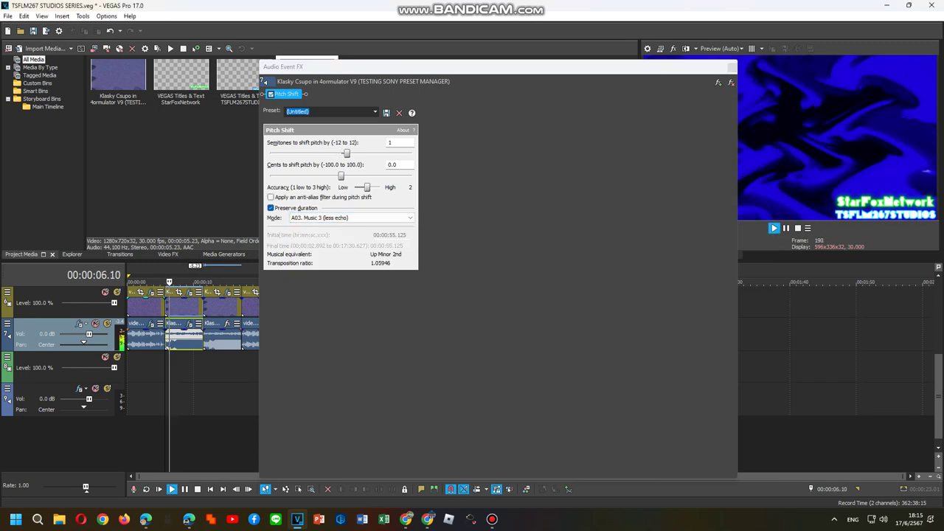
{"action": "key", "text": "Escape"}
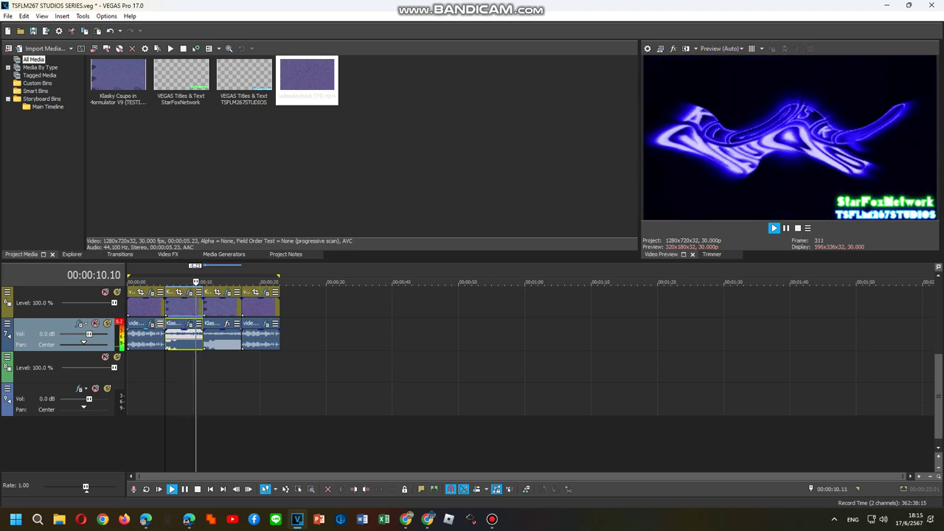
{"action": "key", "text": "space"}
Add a Pitch Shift effect to the audio of the second Klasky Csupo clip.
{"action": "left_click", "coordinate": [221, 335]}
{"action": "right_click", "coordinate": [214, 336]}
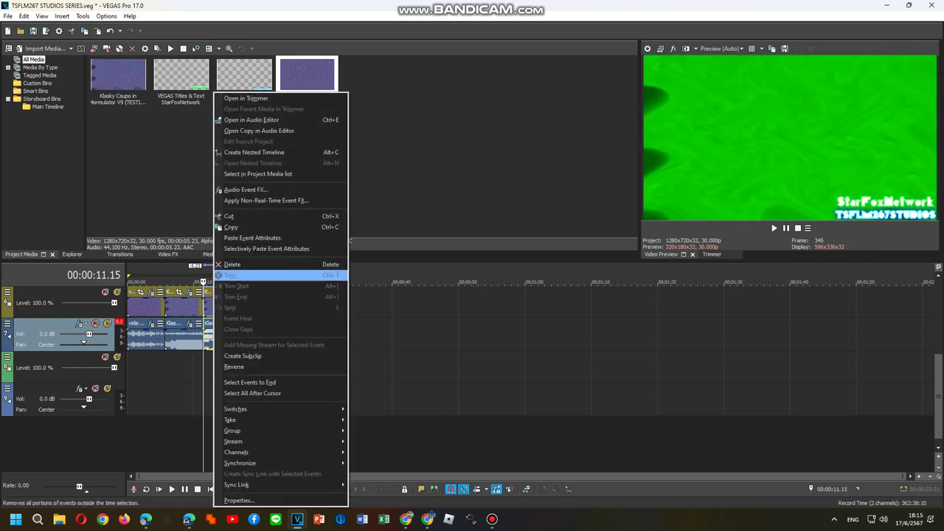
{"action": "key", "text": "Escape"}
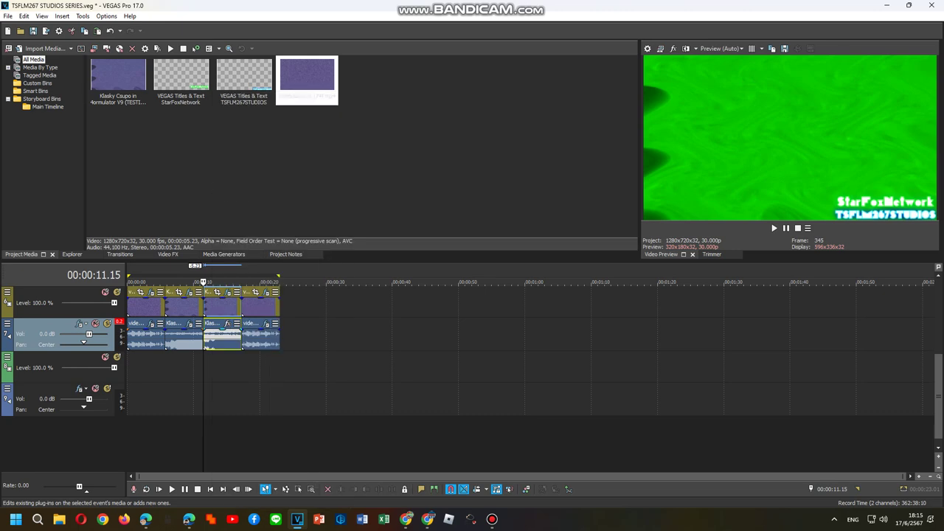
{"action": "left_click", "coordinate": [228, 323]}
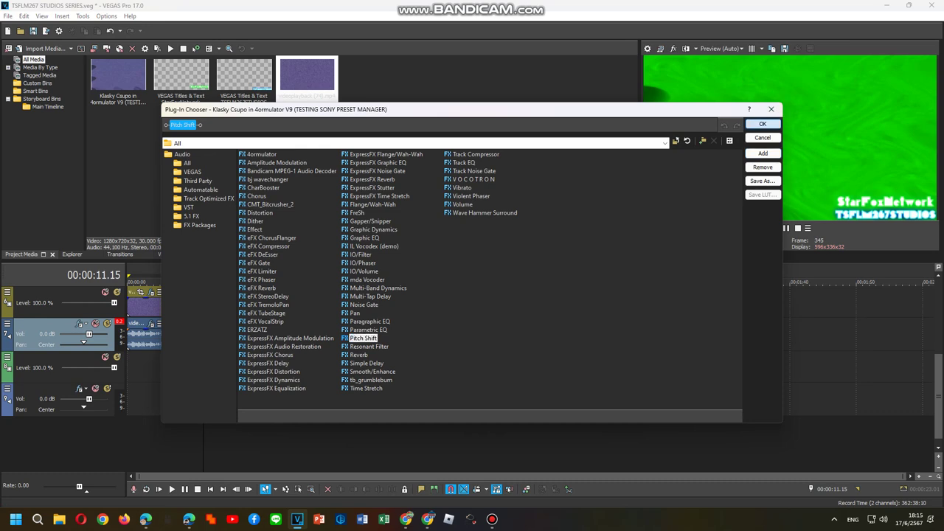
{"action": "left_click", "coordinate": [763, 123]}
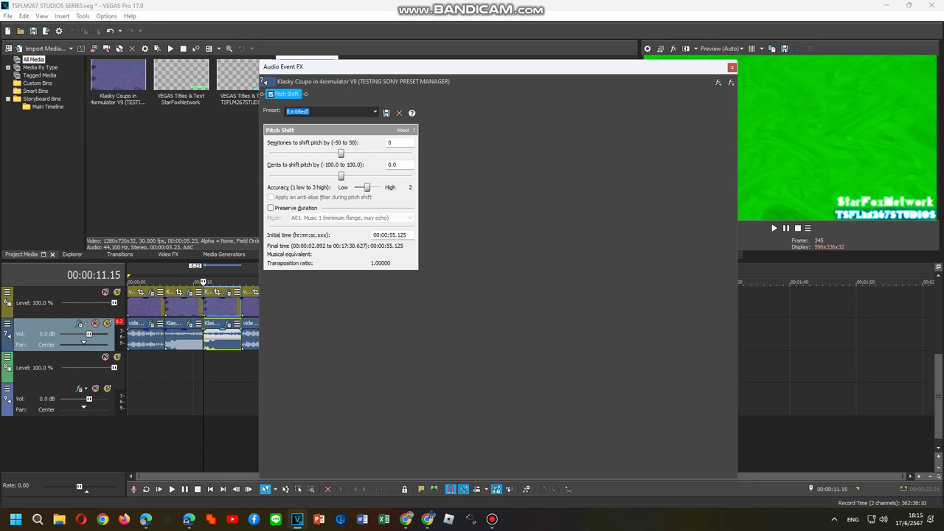
Set the second clip's Pitch Shift to preserve duration, mode A03. Music 3 (less echo) and -2 semitones, and play it back.
{"action": "left_click", "coordinate": [270, 207]}
{"action": "left_click", "coordinate": [347, 217]}
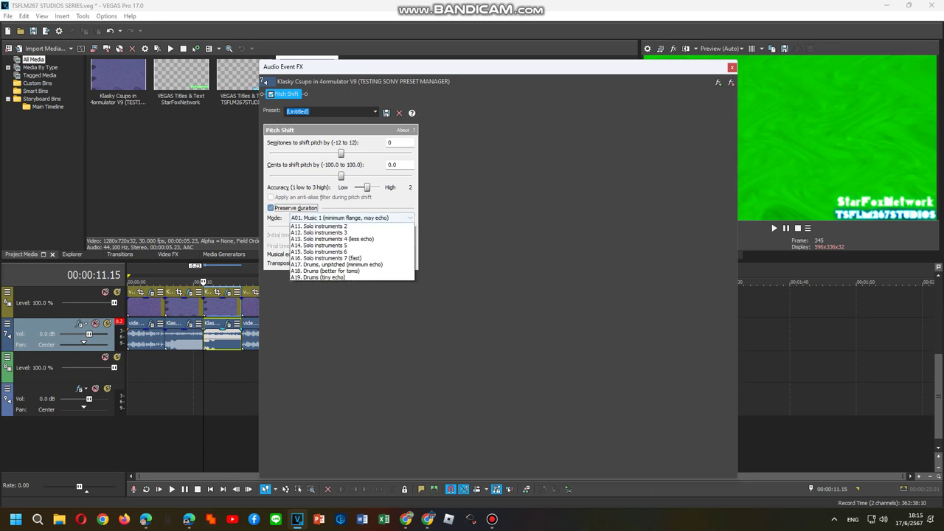
{"action": "left_click", "coordinate": [317, 238]}
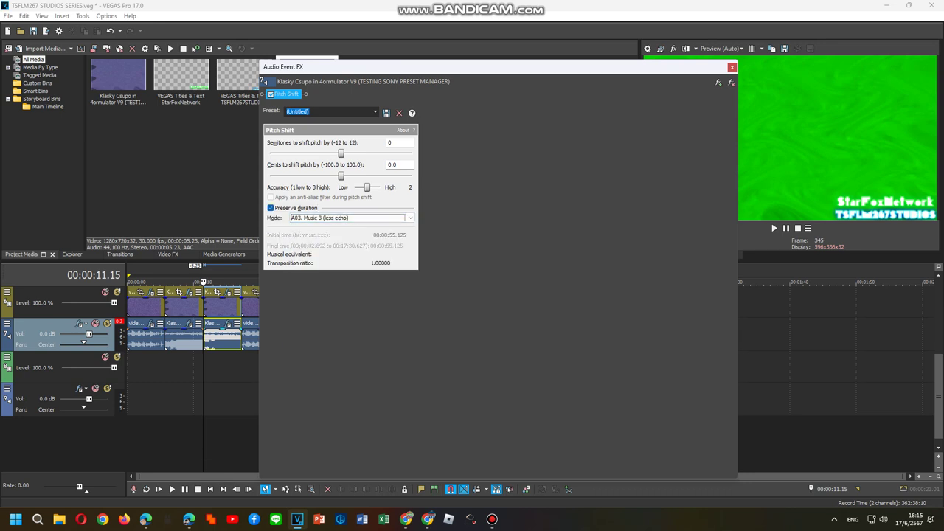
{"action": "left_click_drag", "start_coordinate": [341, 153], "coordinate": [331, 152]}
{"action": "key", "text": "space"}
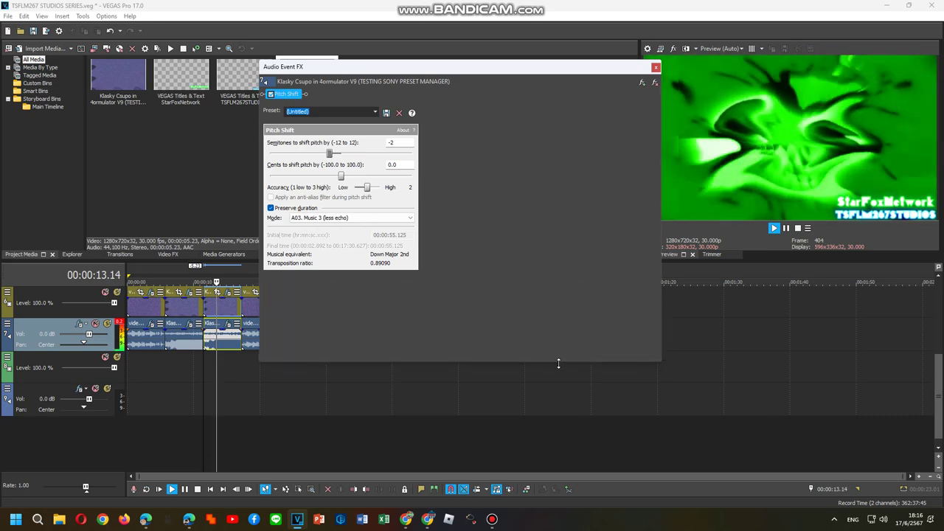
{"action": "key", "text": "Escape"}
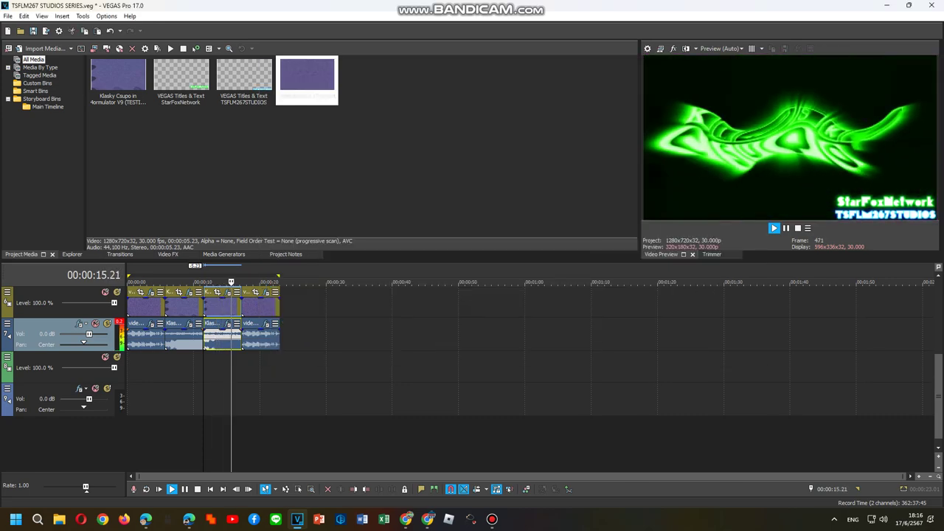
{"action": "left_click", "coordinate": [66, 368]}
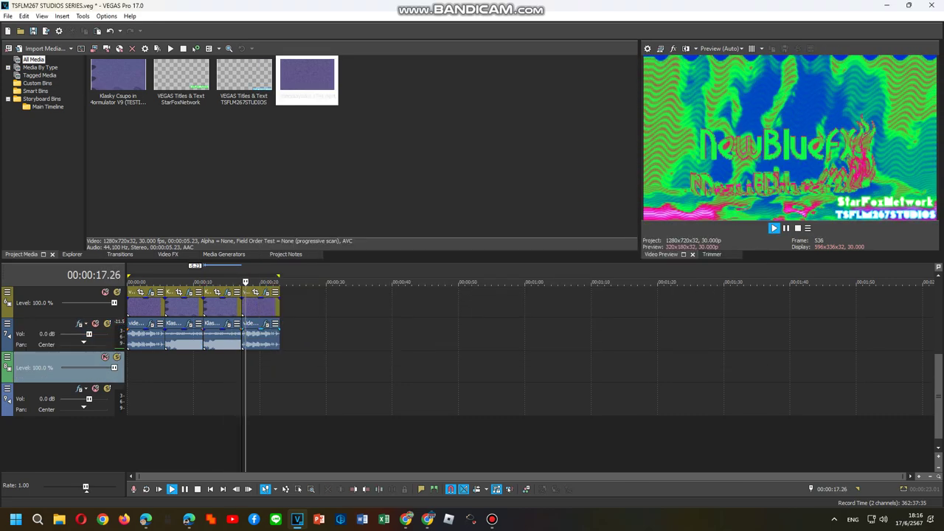
Set the 4ormulator on the last videoplayback clip's audio to effect selector 6 and preview the sound.
{"action": "right_click", "coordinate": [255, 335]}
{"action": "left_click", "coordinate": [288, 190]}
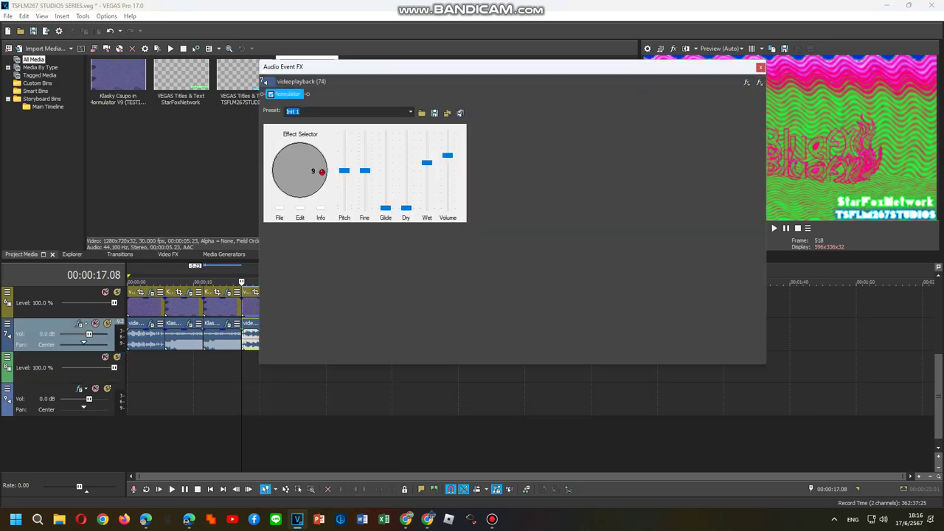
{"action": "key", "text": "space"}
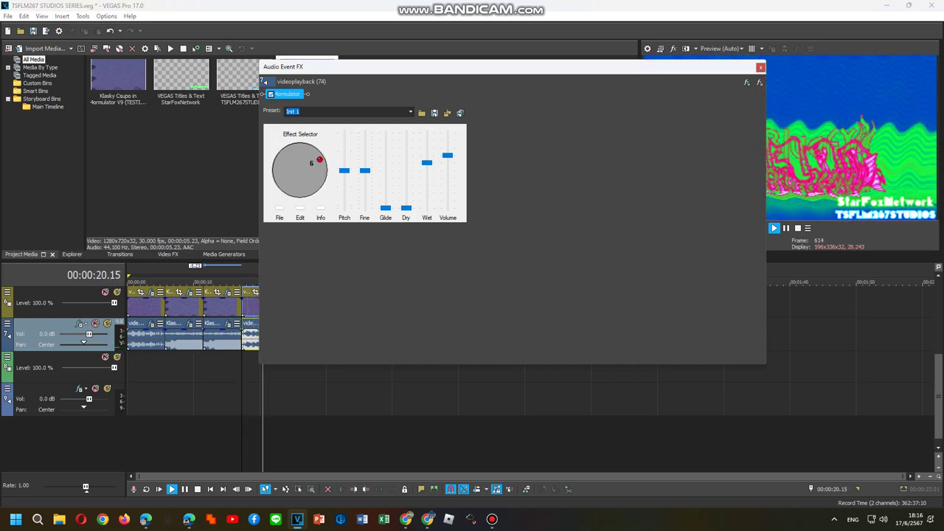
{"action": "key", "text": "space"}
{"action": "key", "text": "space"}
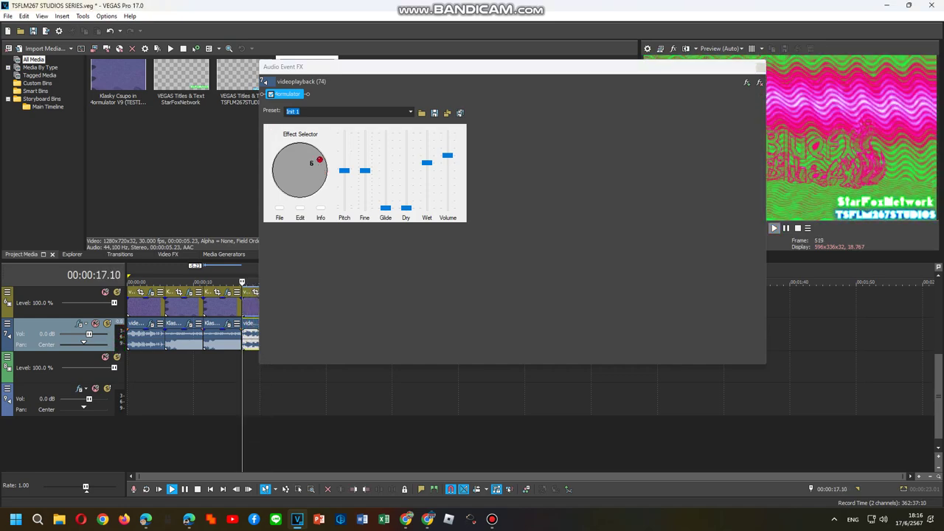
{"action": "key", "text": "space"}
Raise the Pitch, Fine, Glide and Dry levels of the last clip's 4ormulator and set its effect selector to 16.
{"action": "left_click_drag", "start_coordinate": [344, 170], "coordinate": [344, 141]}
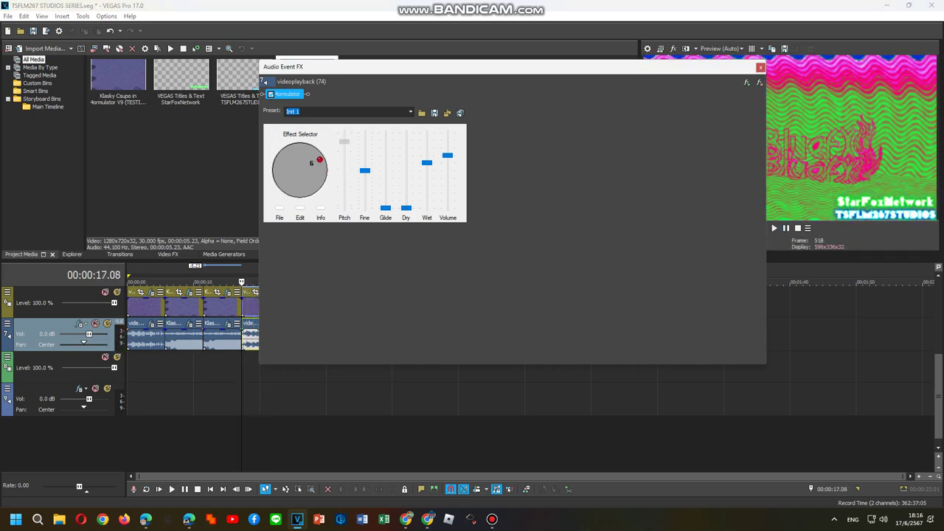
{"action": "key", "text": "space"}
{"action": "left_click", "coordinate": [364, 170]}
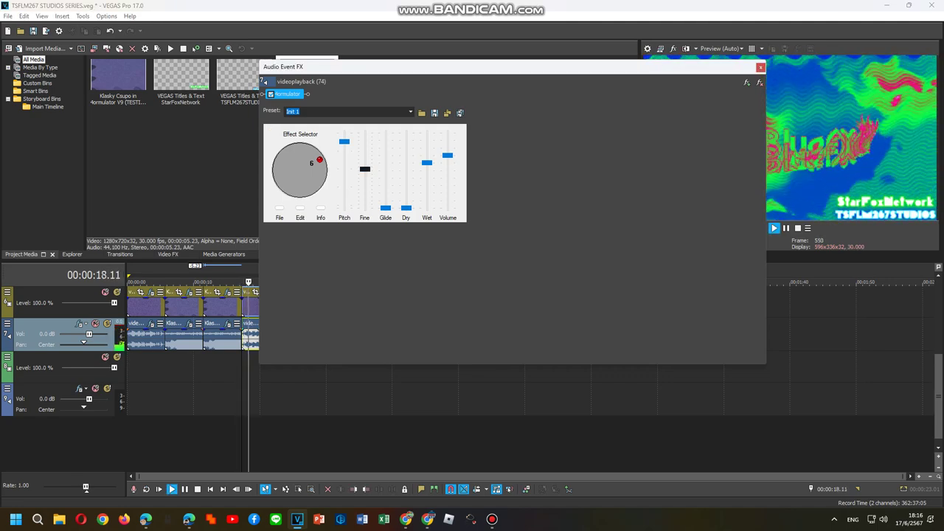
{"action": "left_click_drag", "start_coordinate": [385, 208], "coordinate": [406, 168]}
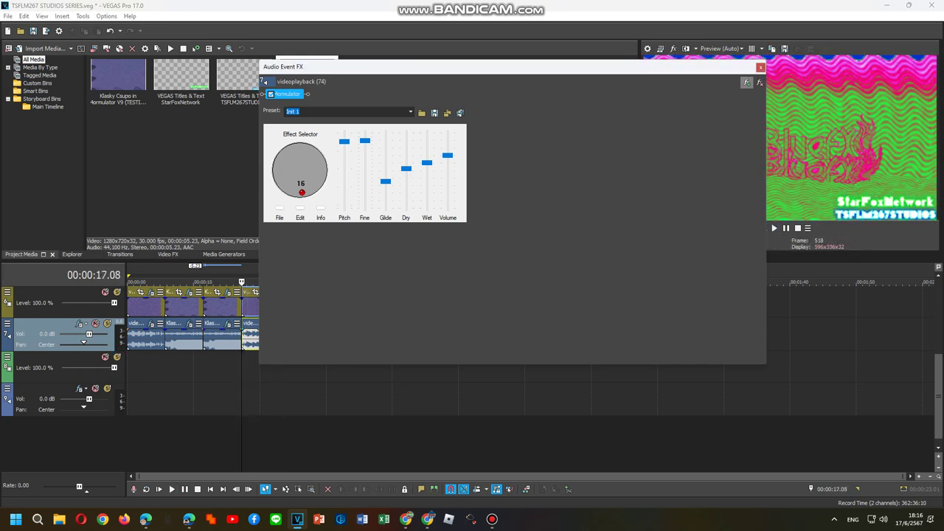
Try to replace the last clip's 4ormulator with Effect, ExpressFX Audio Restoration, two ExpressFX Chorus, tb_grumblebum and IL Vocodex (demo).
{"action": "left_click", "coordinate": [747, 82]}
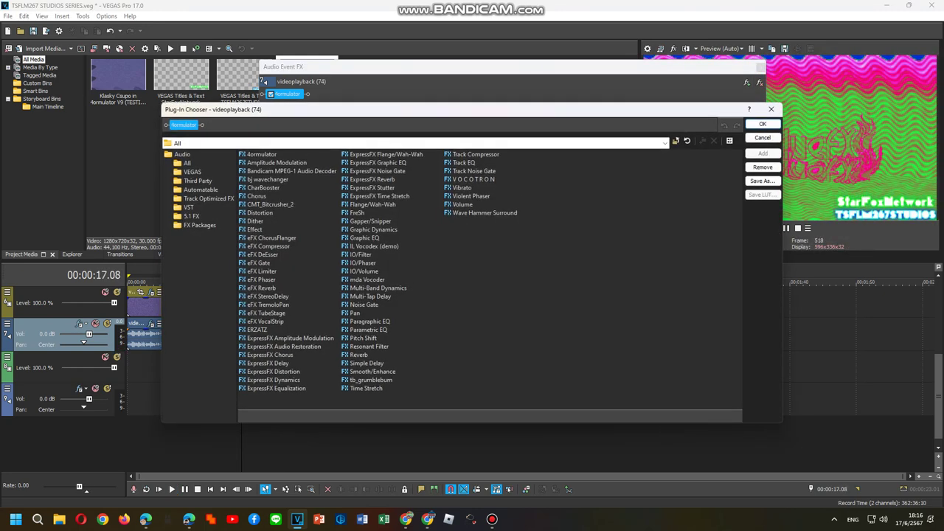
{"action": "double_click", "coordinate": [255, 229]}
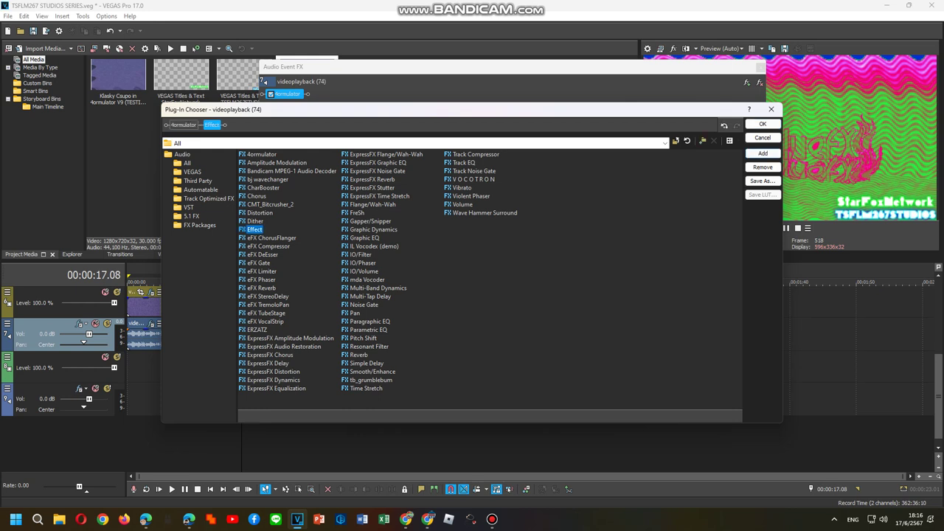
{"action": "left_click", "coordinate": [763, 167]}
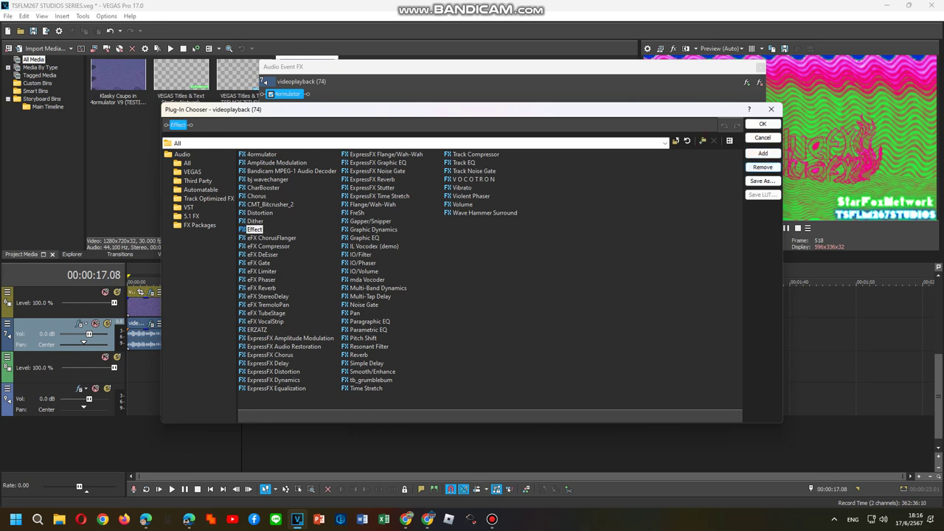
{"action": "double_click", "coordinate": [284, 346]}
{"action": "double_click", "coordinate": [270, 355]}
{"action": "double_click", "coordinate": [270, 355]}
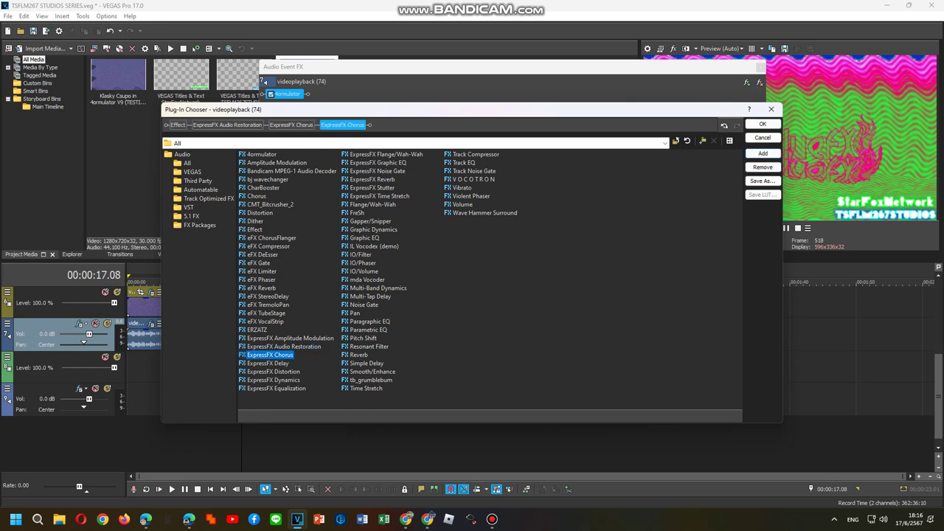
{"action": "double_click", "coordinate": [371, 379]}
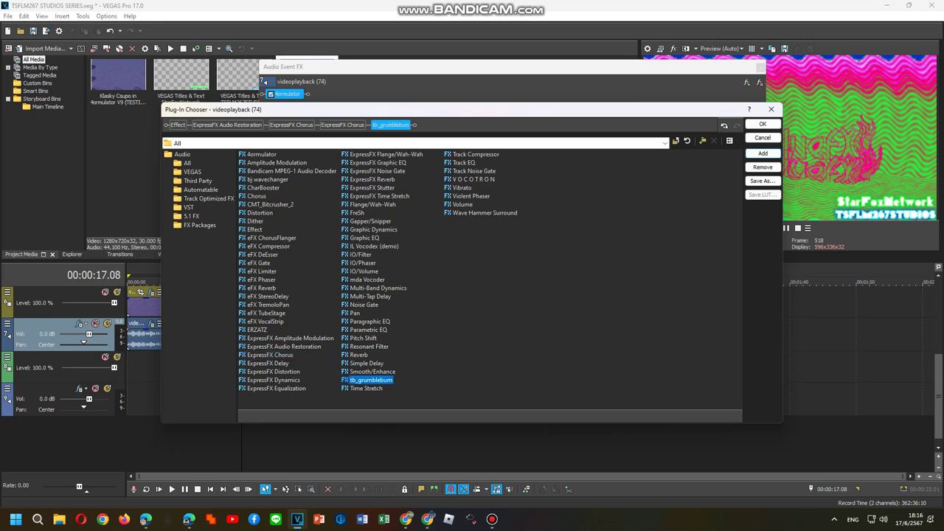
{"action": "double_click", "coordinate": [369, 246]}
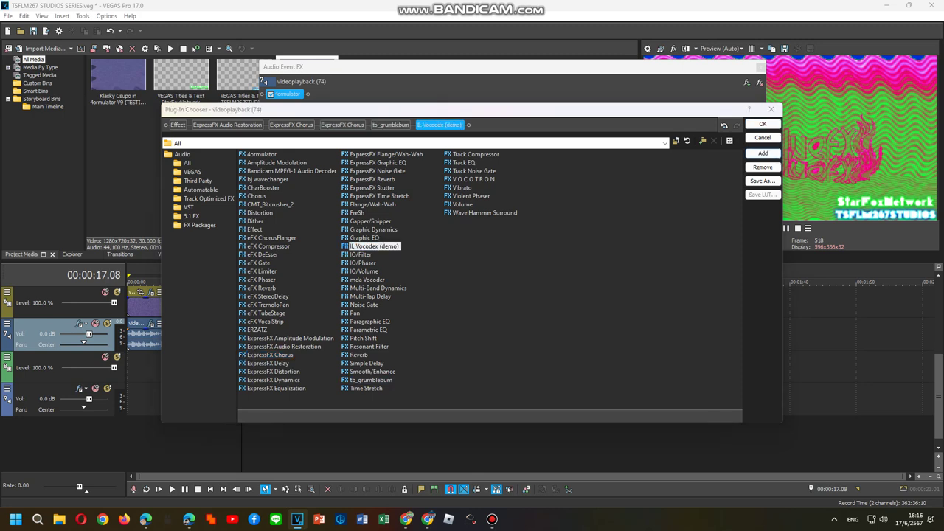
{"action": "key", "text": "Return"}
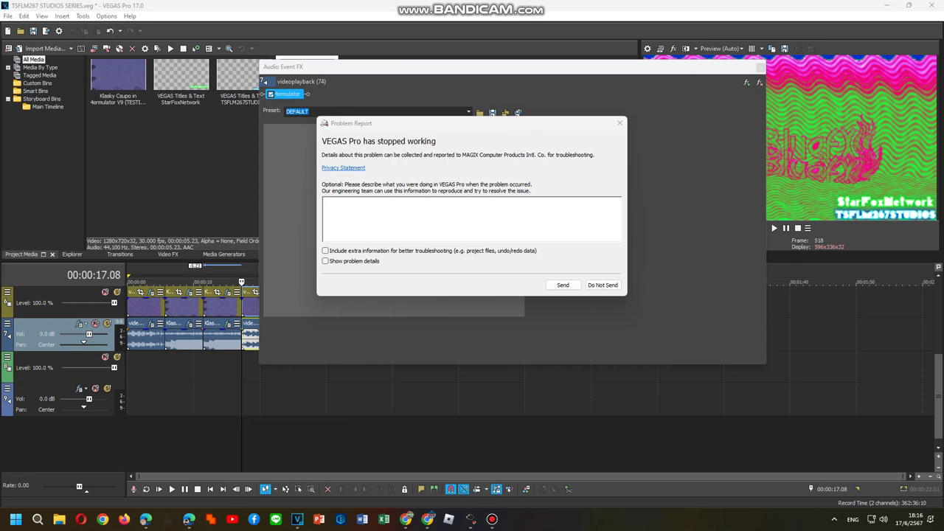
Show the problem details and include extra troubleshooting information in the problem report.
{"action": "left_click", "coordinate": [325, 261]}
{"action": "left_click", "coordinate": [325, 251]}
{"action": "scroll", "coordinate": [471, 304], "scroll_direction": "up", "scroll_amount": 3}
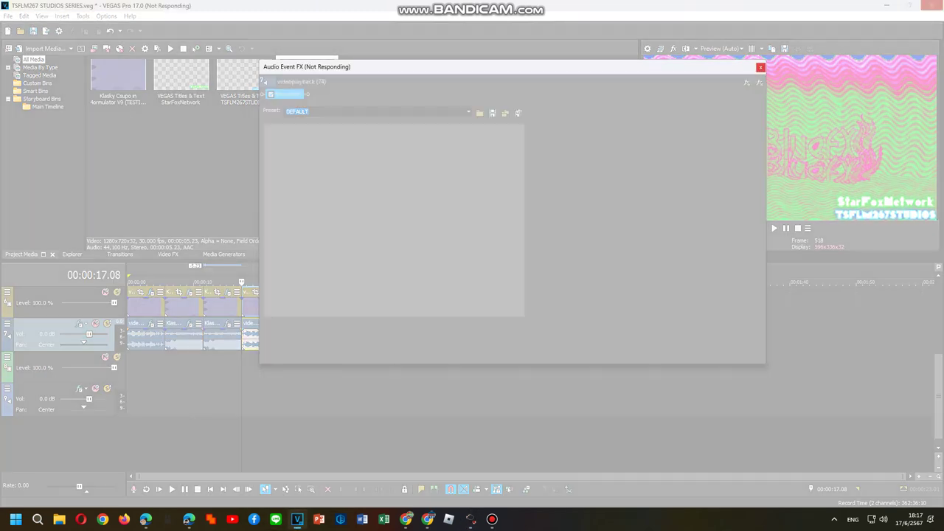
{"action": "left_click", "coordinate": [492, 520]}
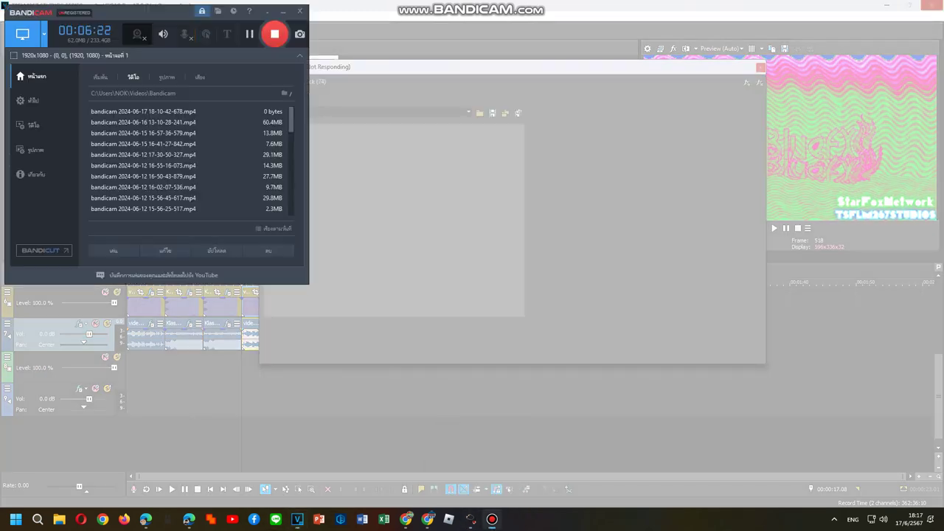